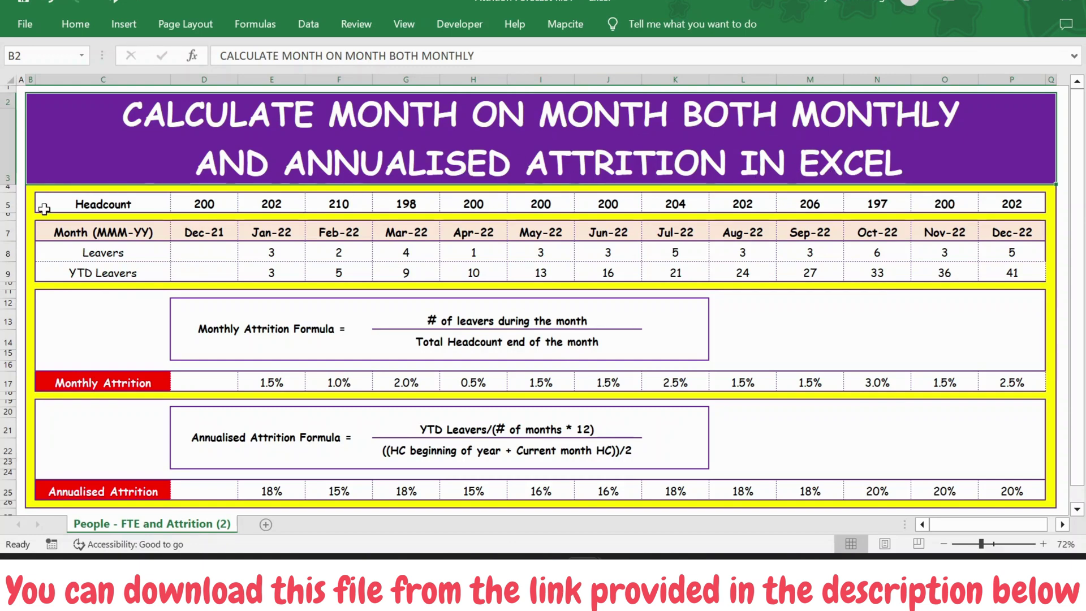
Review the Headcount (200 in Dec-21, 202 in Dec-22), Leavers and YTD Leavers rows.
left_click(61, 210)
left_click(196, 207)
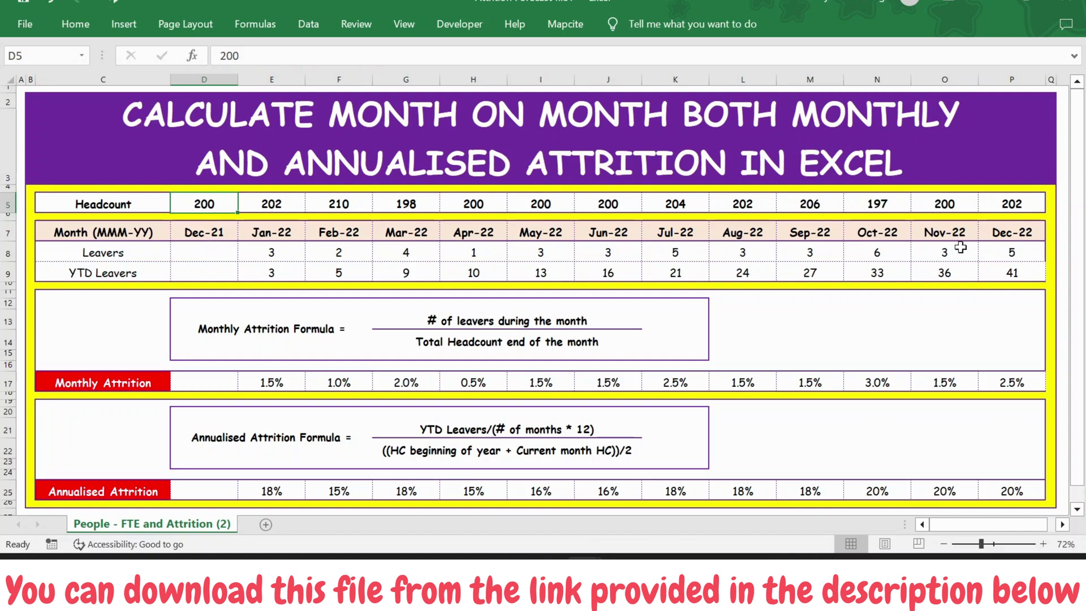
left_click(1012, 203)
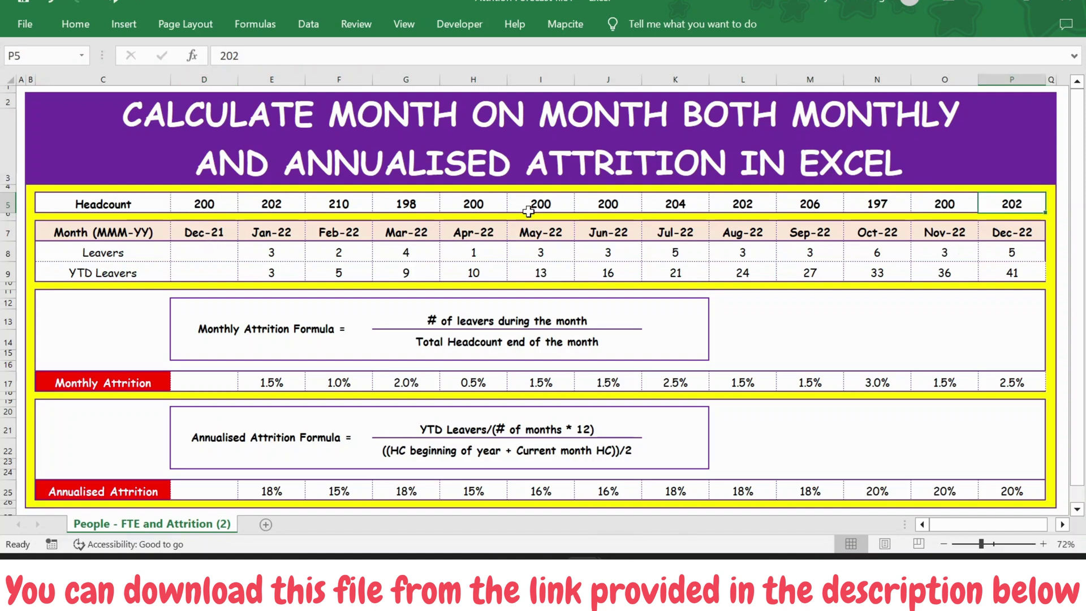
left_click(102, 246)
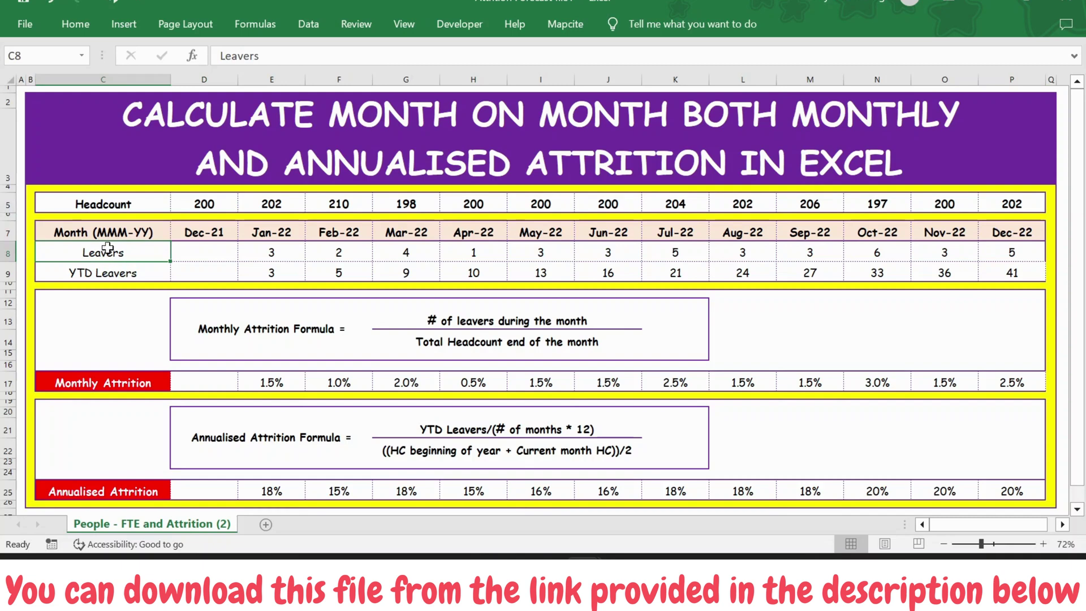
left_click(265, 251)
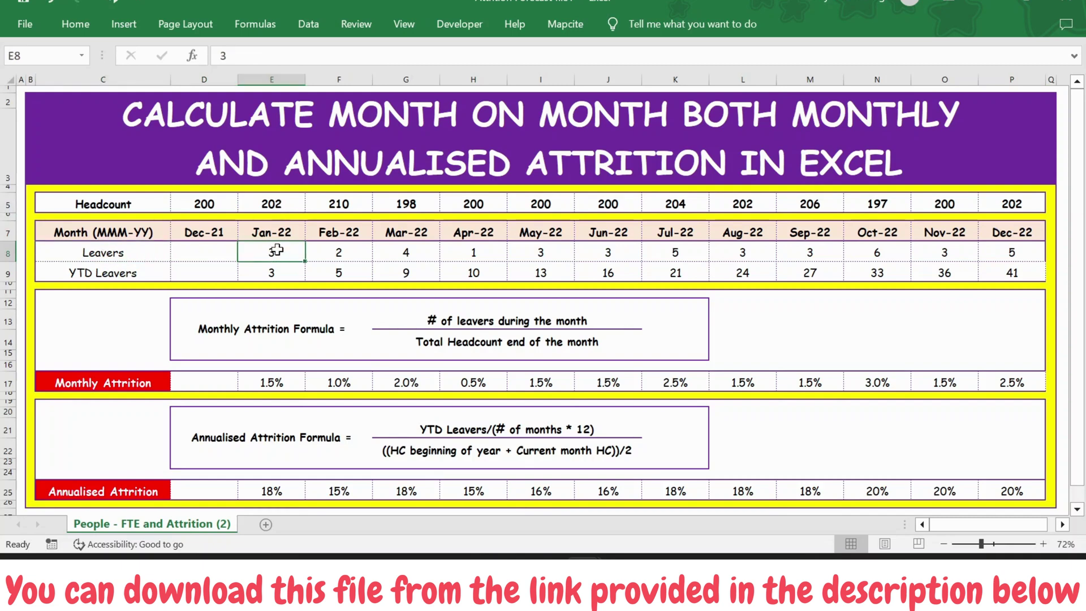
left_click(1024, 253)
left_click(90, 275)
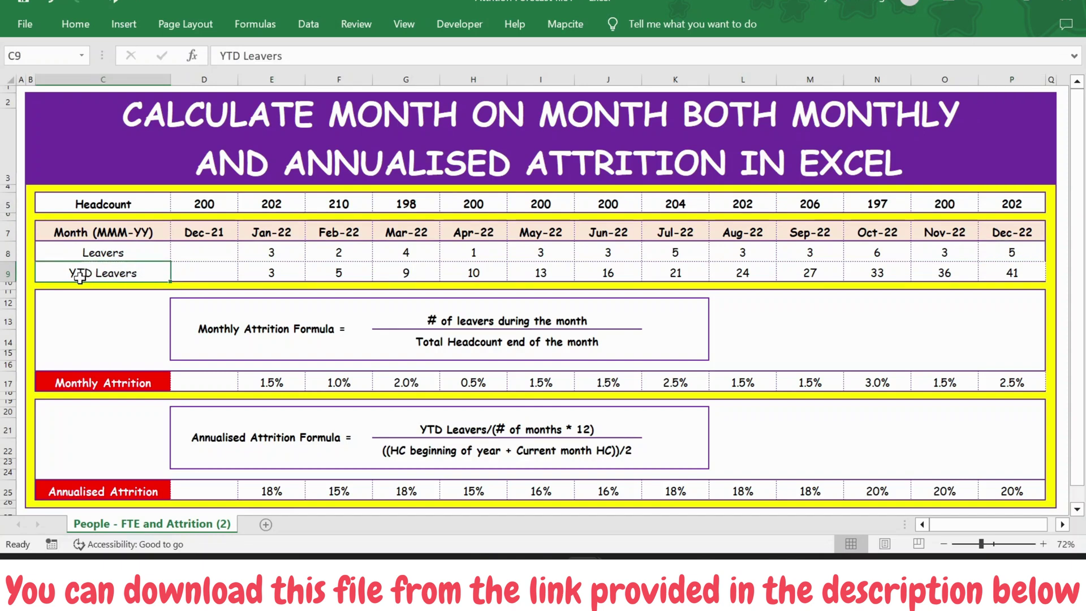
Enter =E8 for Jan-22 YTD Leavers and =E9+F8 for Feb-22.
left_click(289, 271)
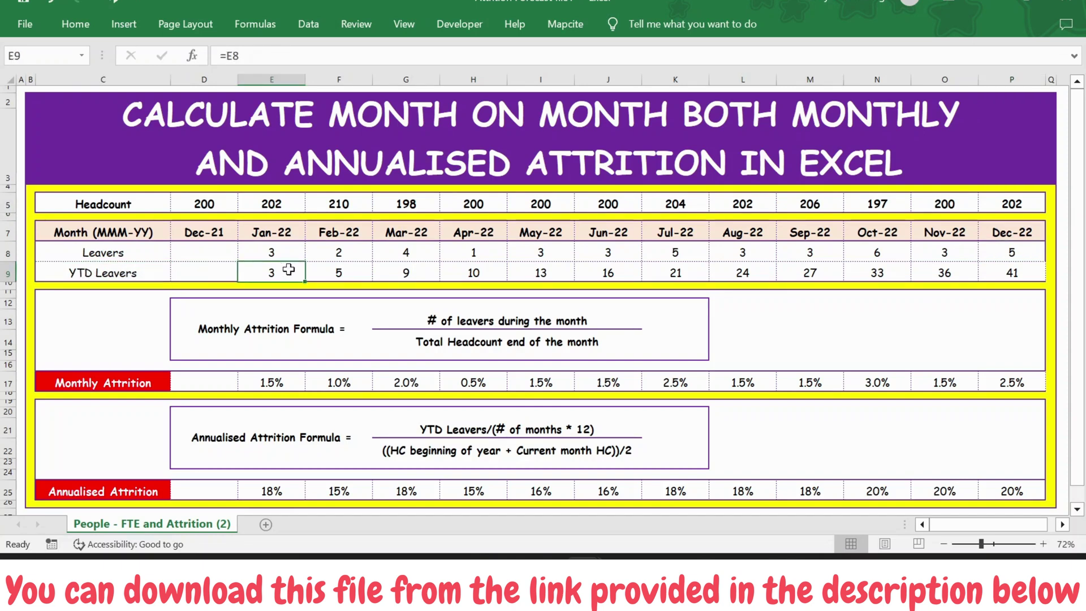
type("=")
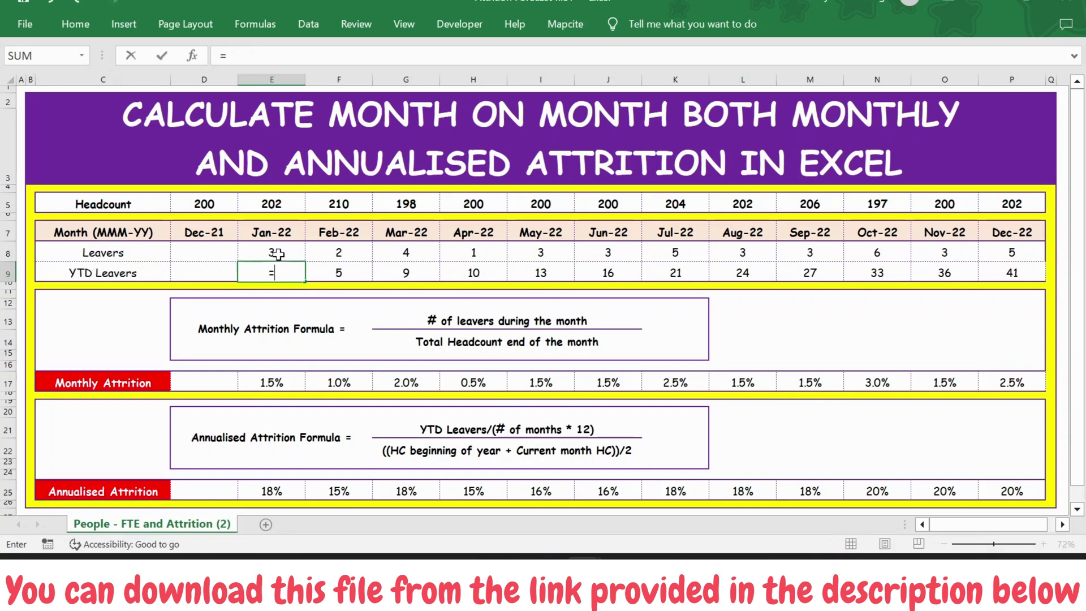
left_click(277, 253)
key("Tab")
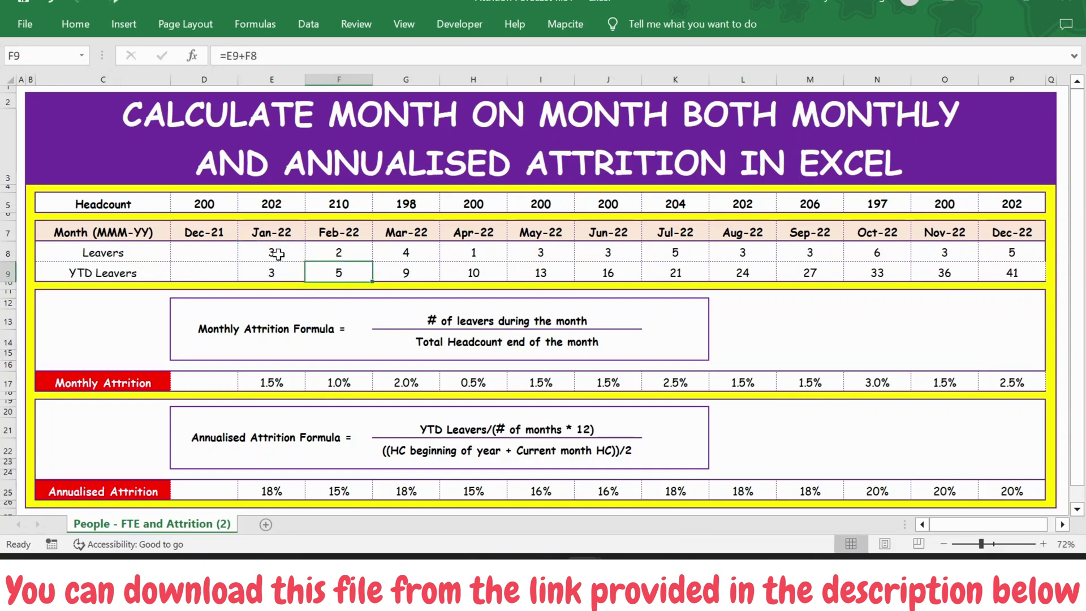
type("=")
left_click(273, 274)
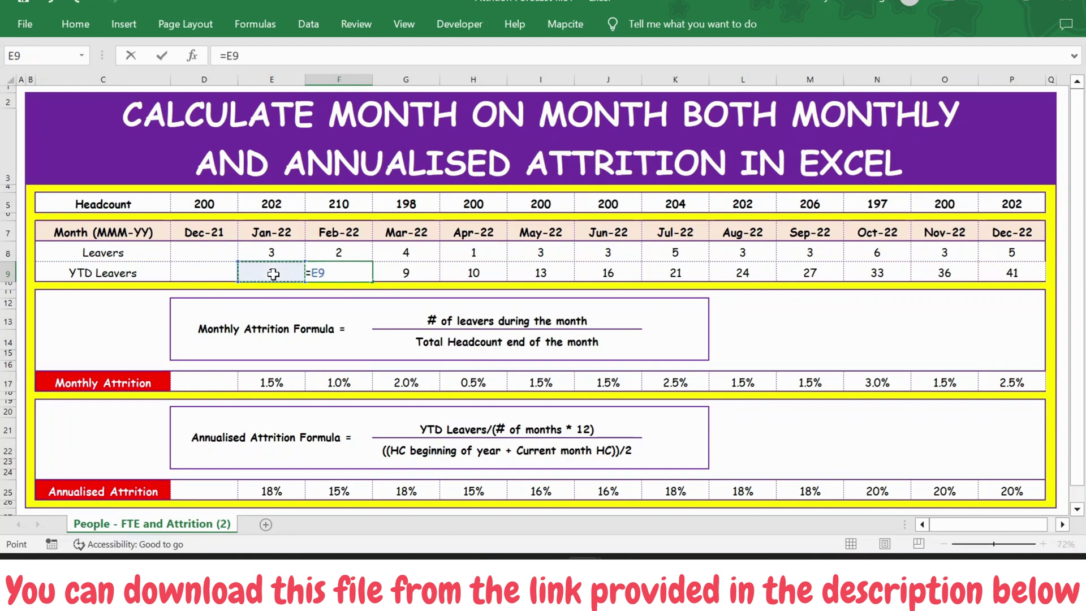
type("+")
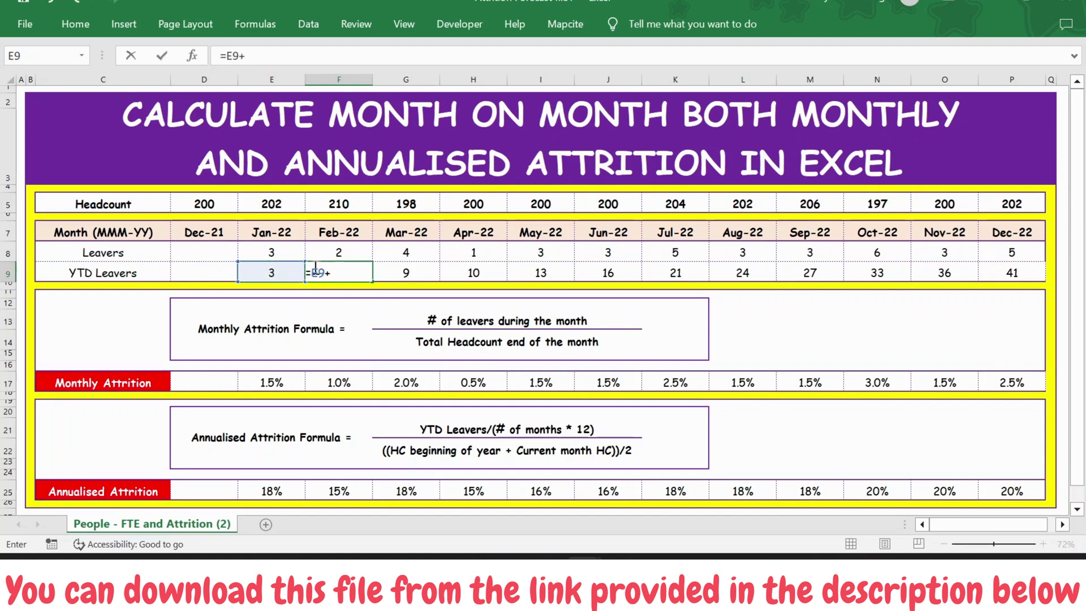
left_click(344, 255)
key("Return")
Copy the Feb-22 running-total formula across Mar-22 to Dec-22 and check Mar-22 reads =F9+G8.
key("Up")
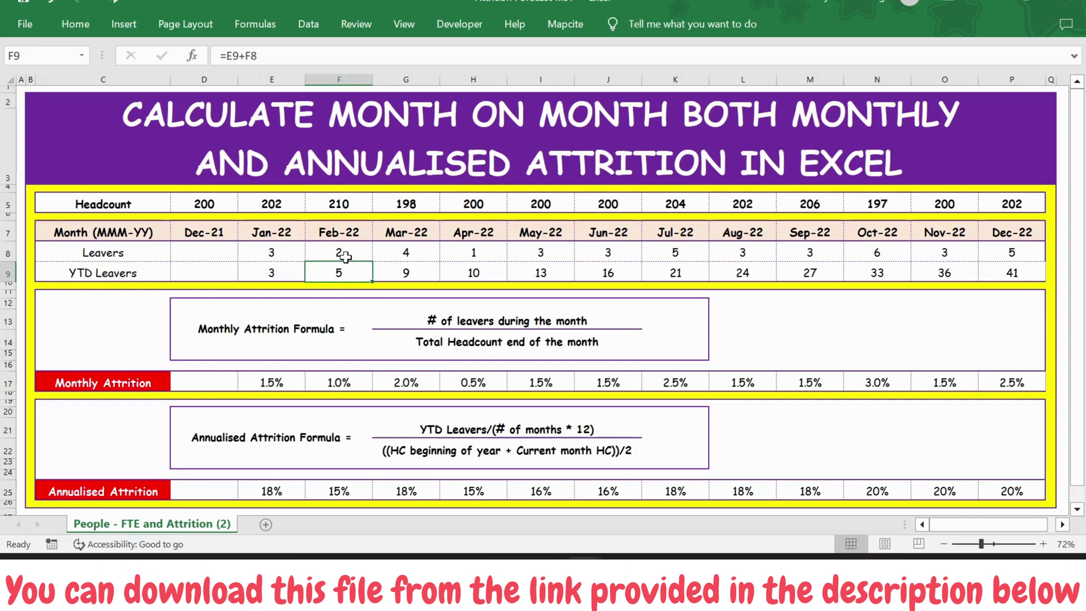
key("ctrl+c")
key("Right")
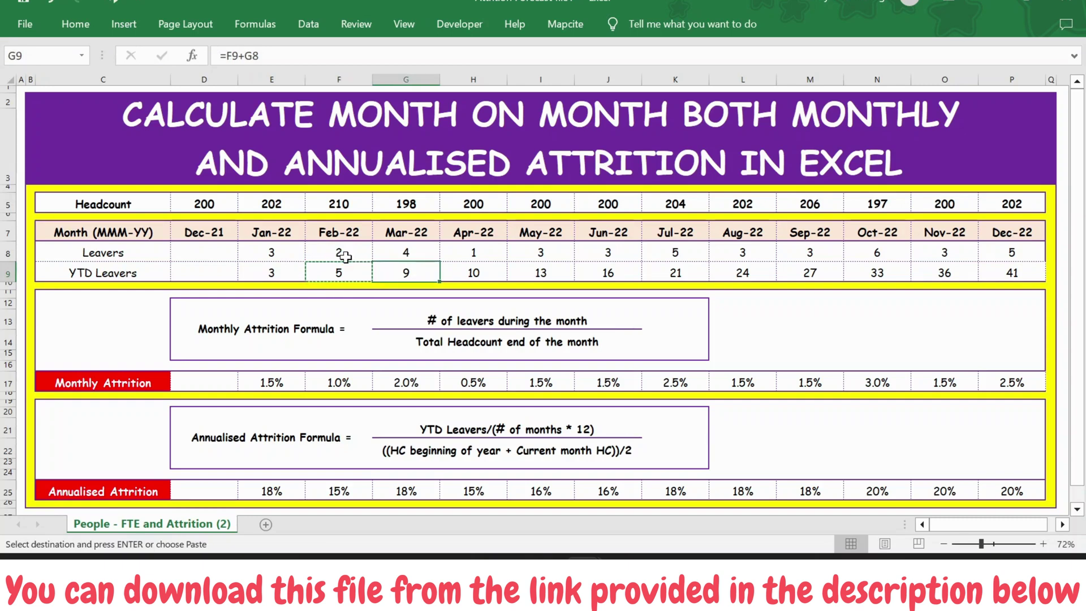
key("ctrl+shift+Right")
key("ctrl+v")
key("Escape")
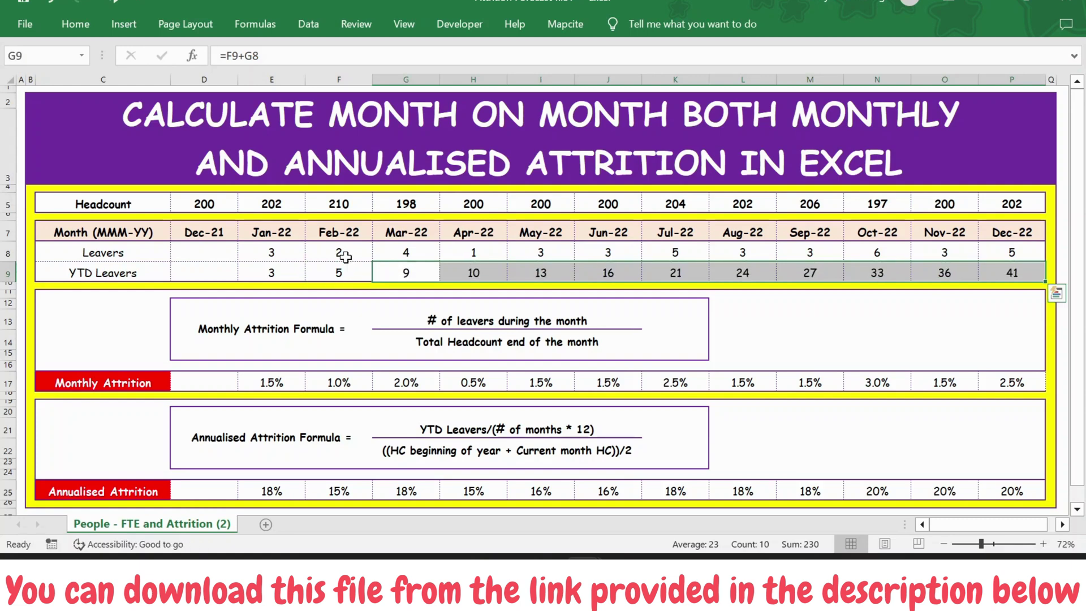
left_click(392, 270)
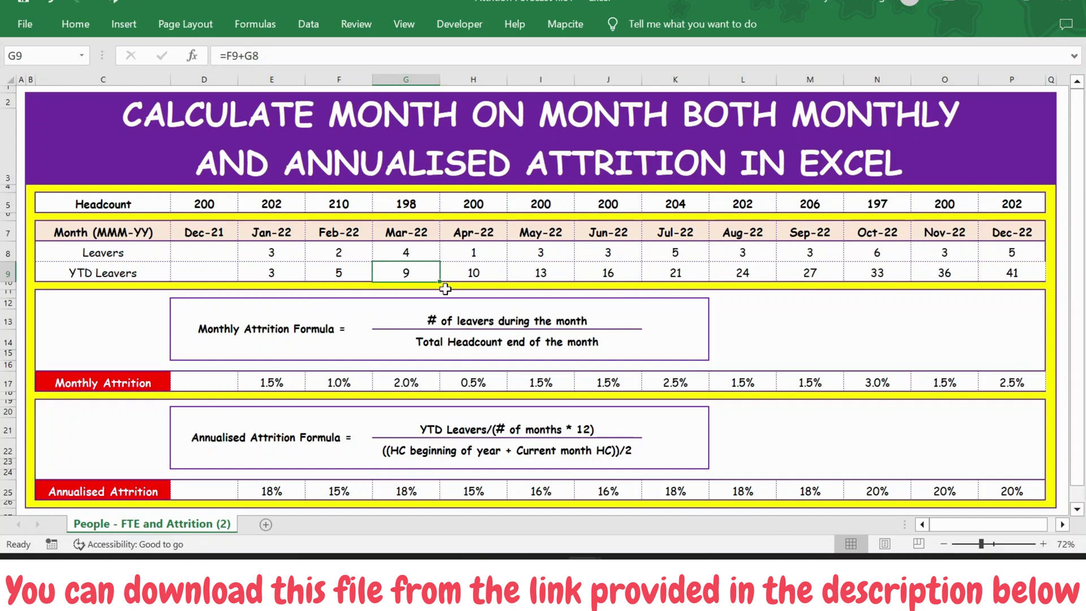
key("F2")
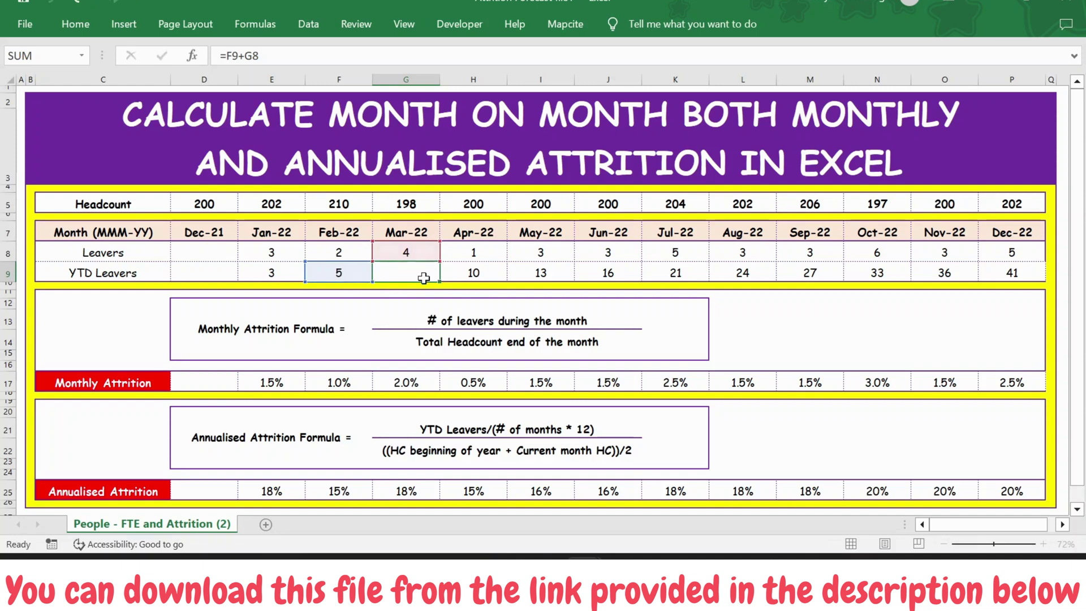
key("ctrl+Return")
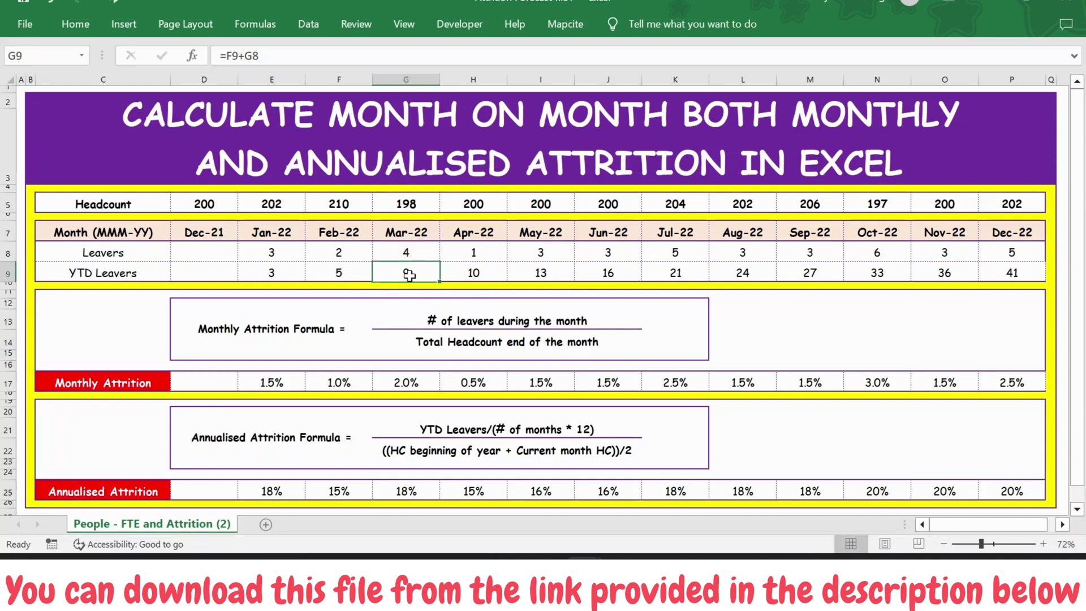
Review the Monthly Attrition row and its leavers-over-headcount formula.
left_click(134, 379)
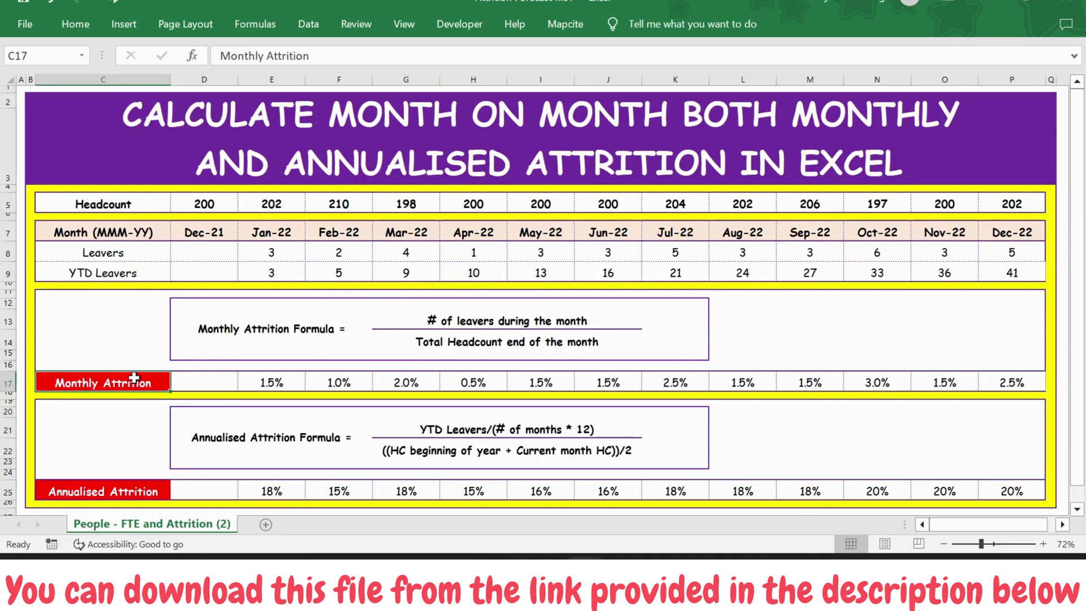
left_click(264, 334)
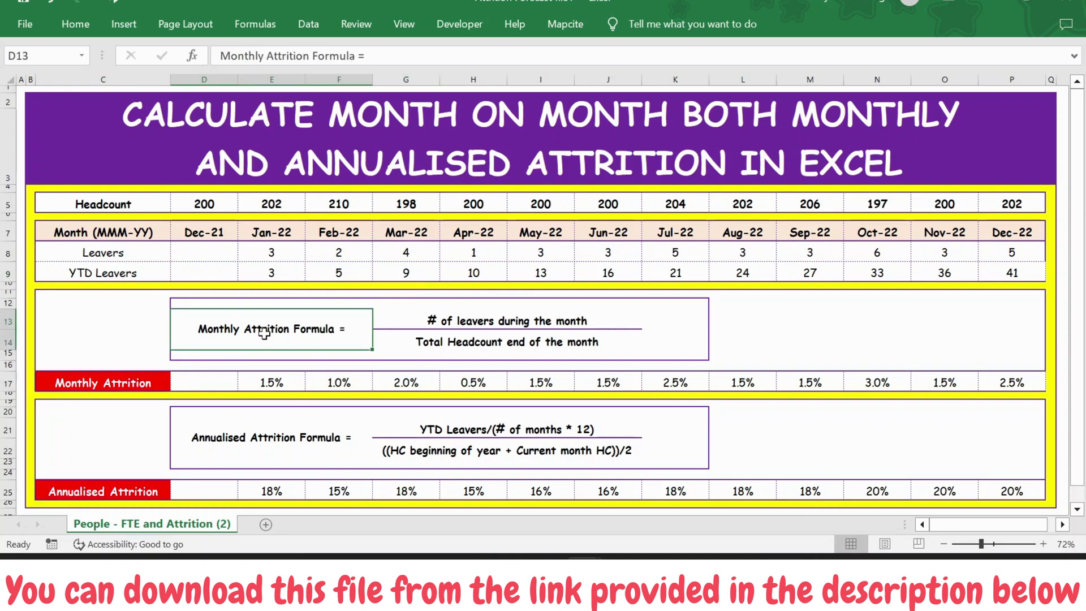
left_click(91, 383)
left_click(251, 329)
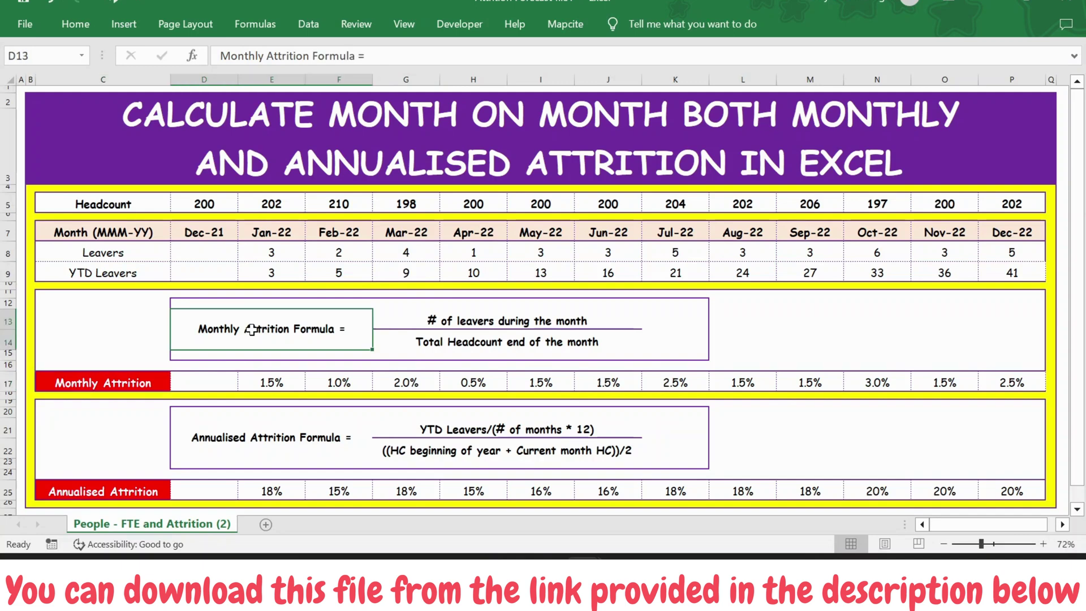
left_click(446, 322)
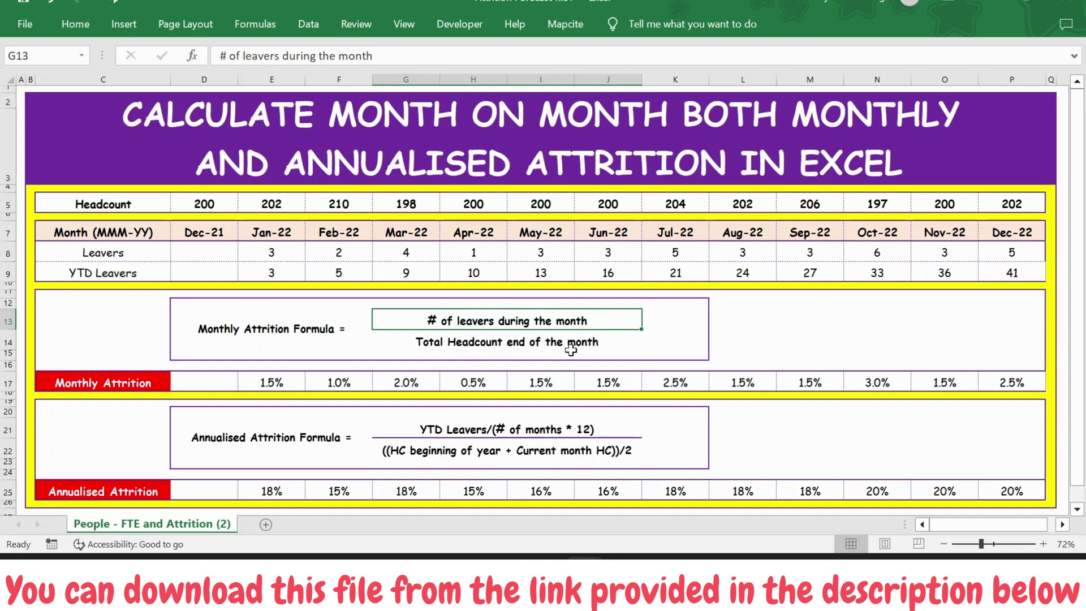
Enter =E8/E5 as the Jan-22 Monthly Attrition formula.
left_click(263, 381)
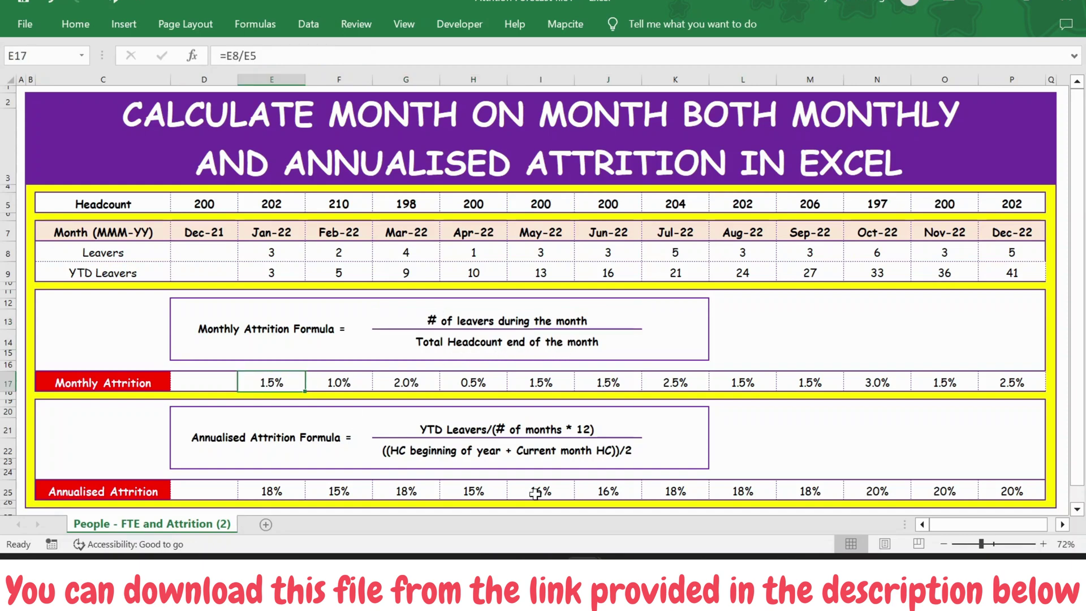
type("=")
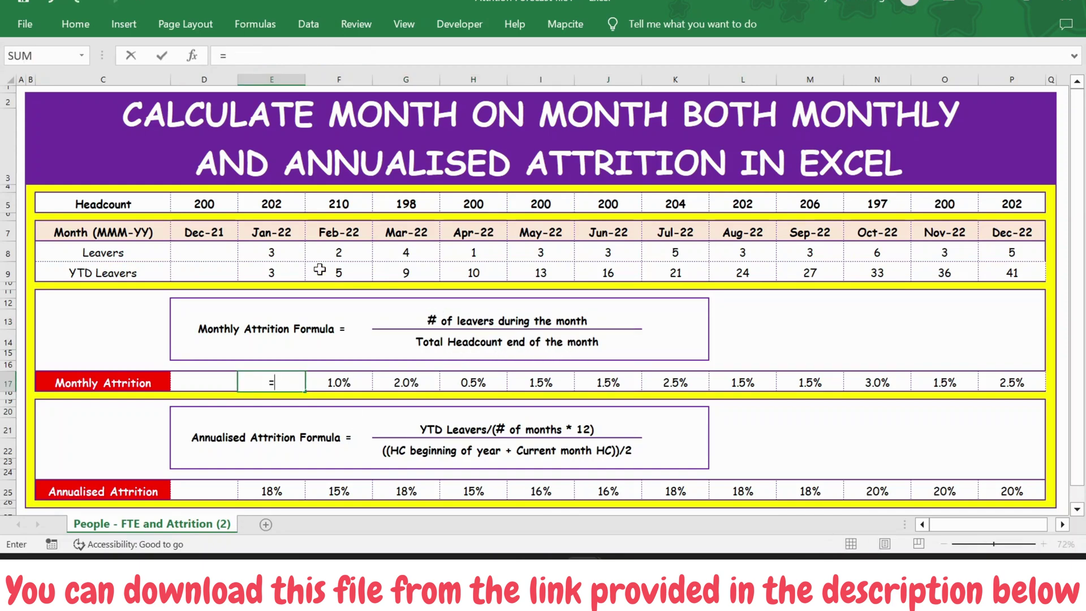
left_click(270, 253)
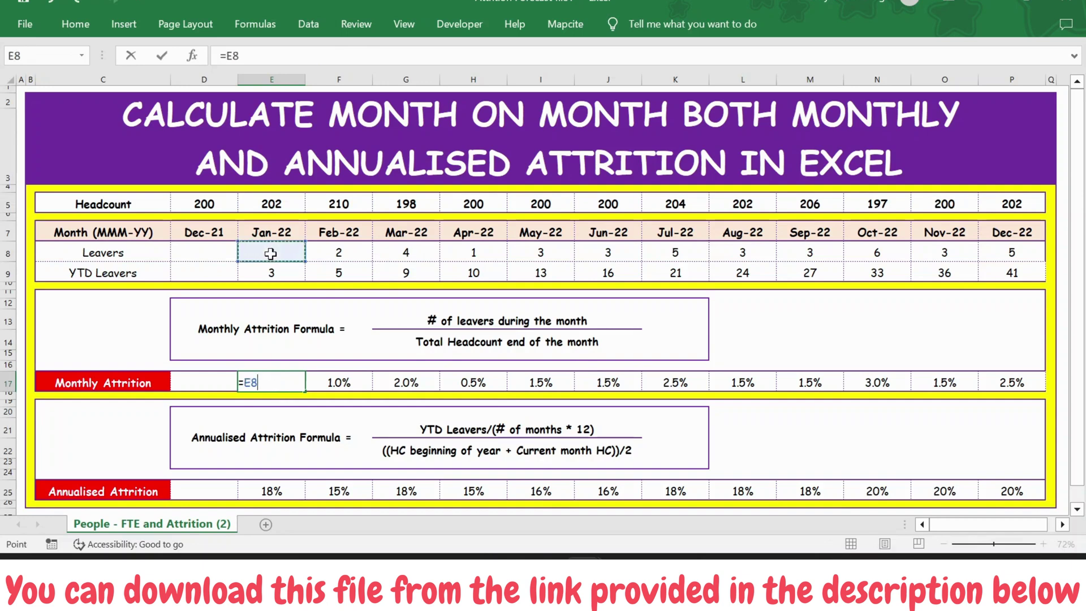
type("/")
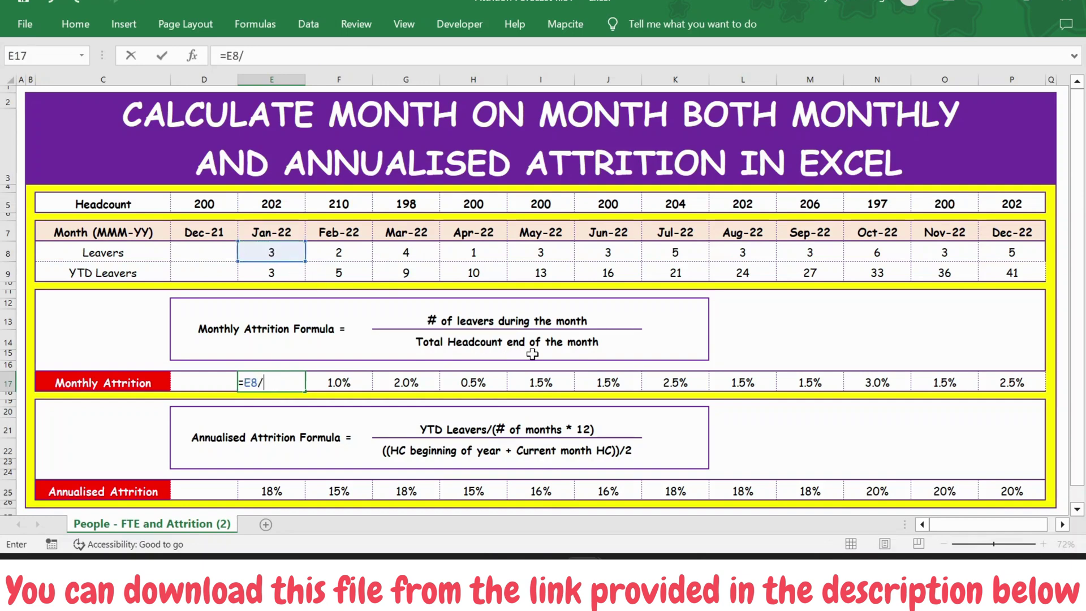
left_click(263, 202)
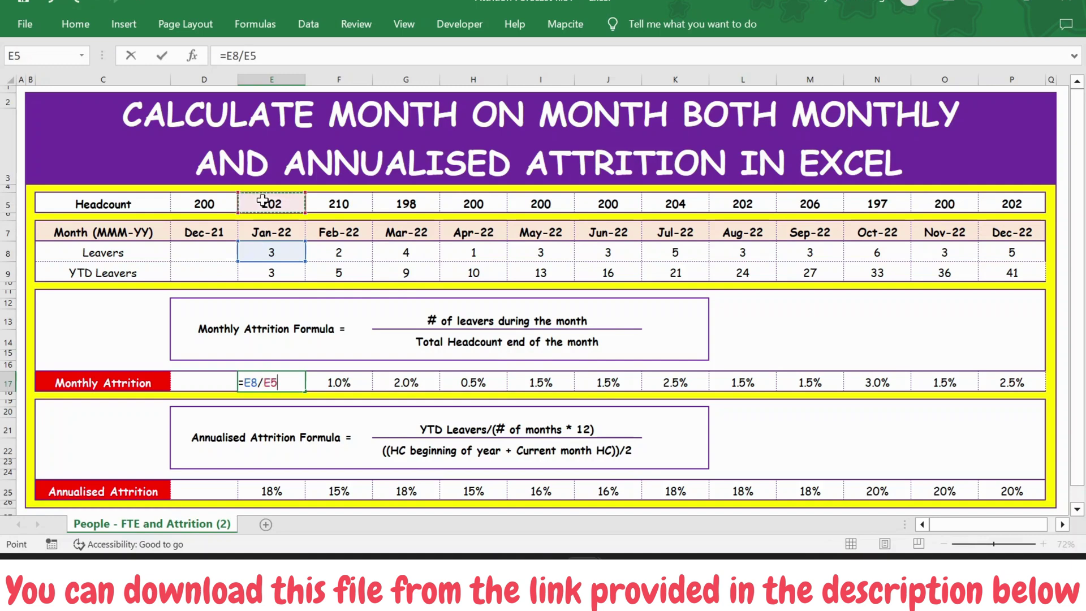
key("Return")
Copy the attrition formula across Feb-22 to Dec-22, then note the annualised attrition formula.
key("Up")
key("ctrl+c")
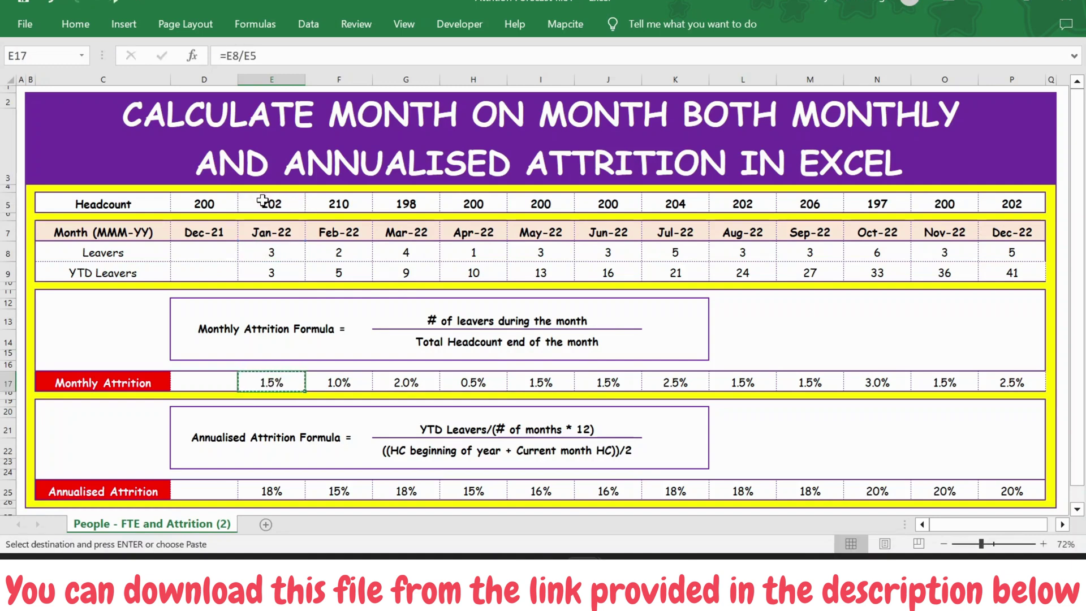
key("Right")
key("ctrl+shift+Right")
key("Escape")
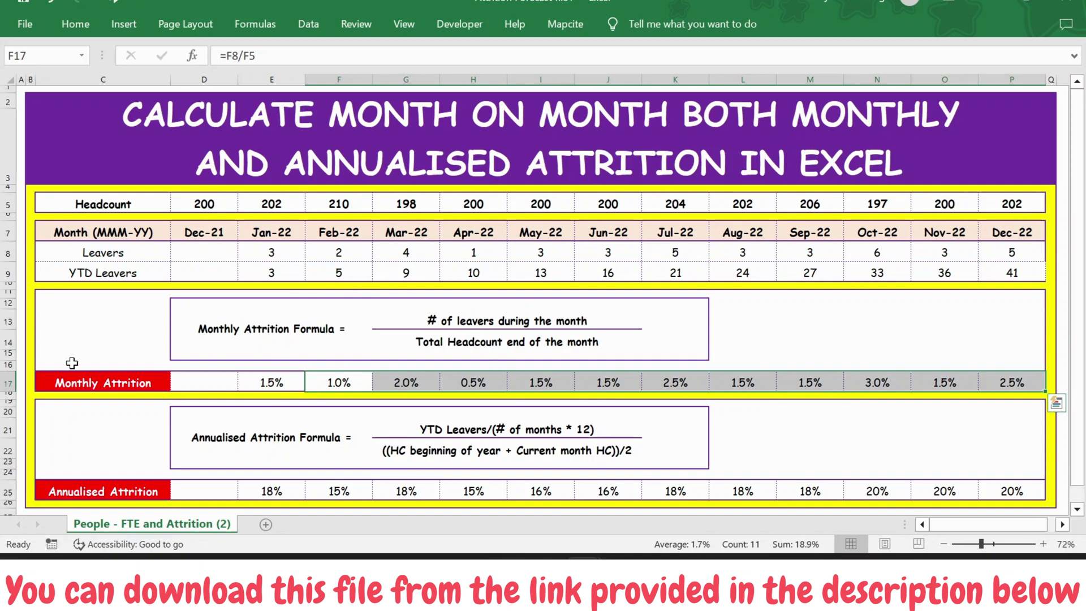
left_click(214, 449)
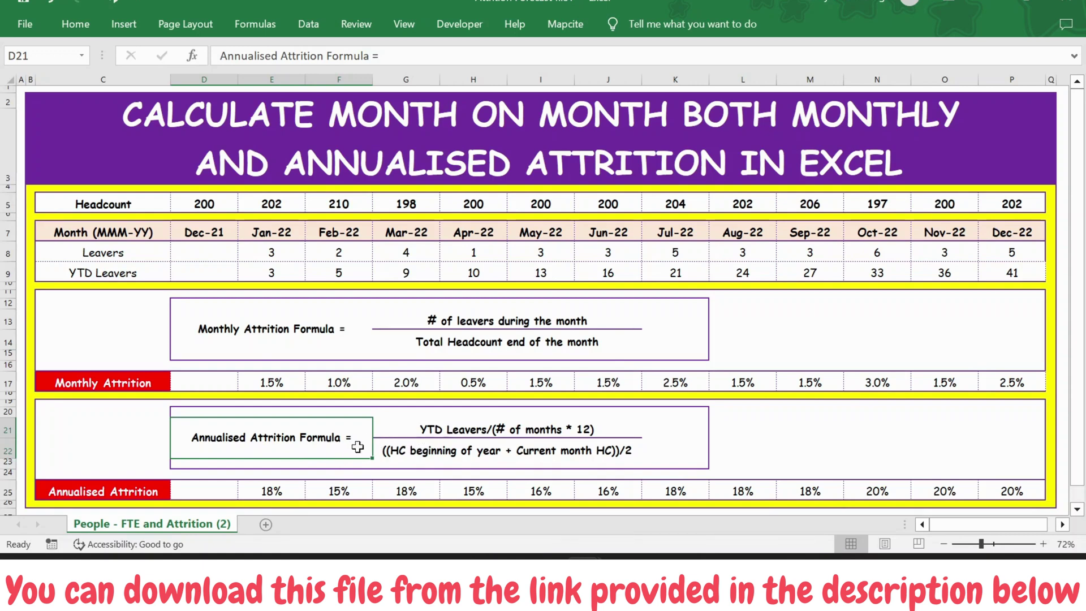
left_click(444, 432)
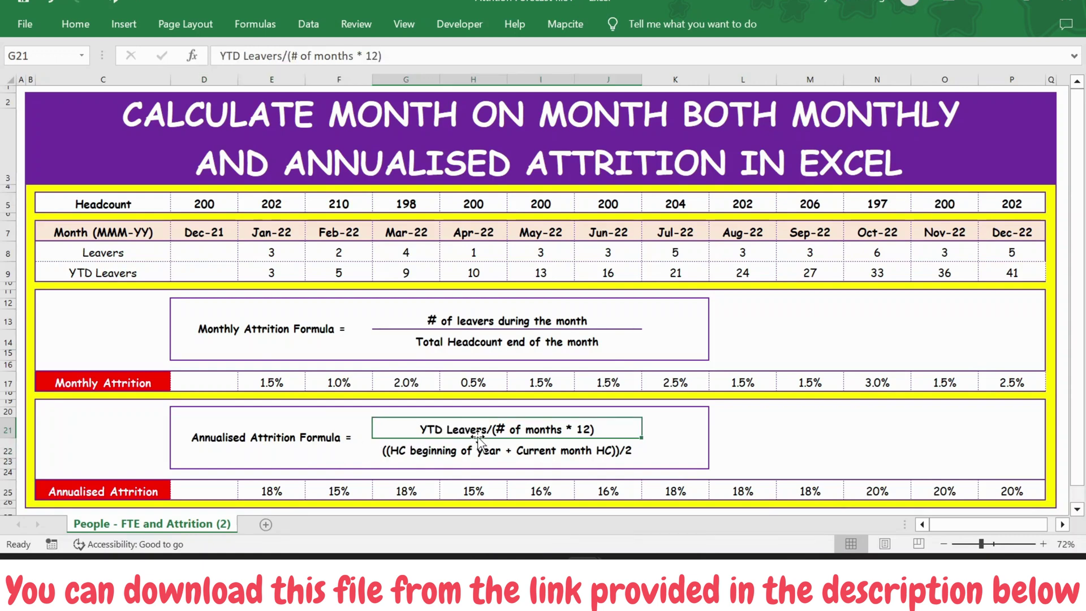
left_click_drag(103, 275, 272, 275)
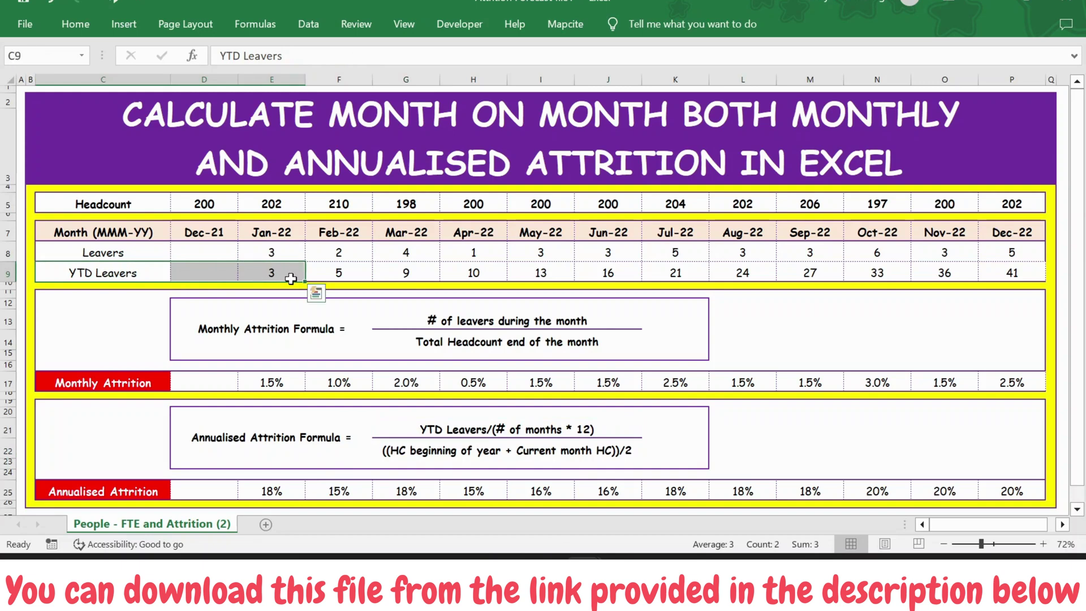
left_click(271, 275)
left_click(380, 277)
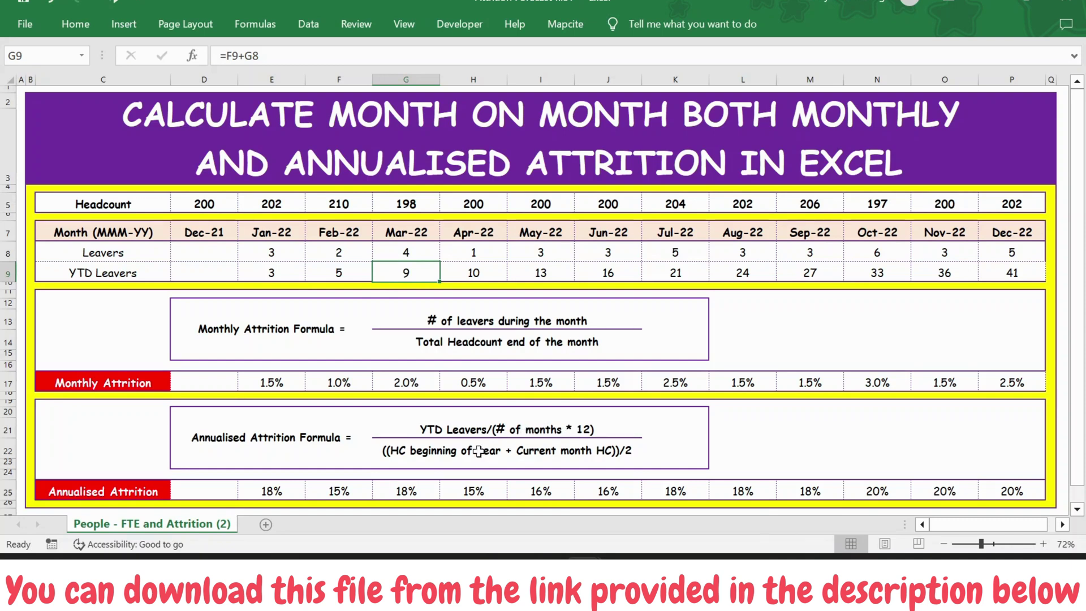
left_click(460, 453)
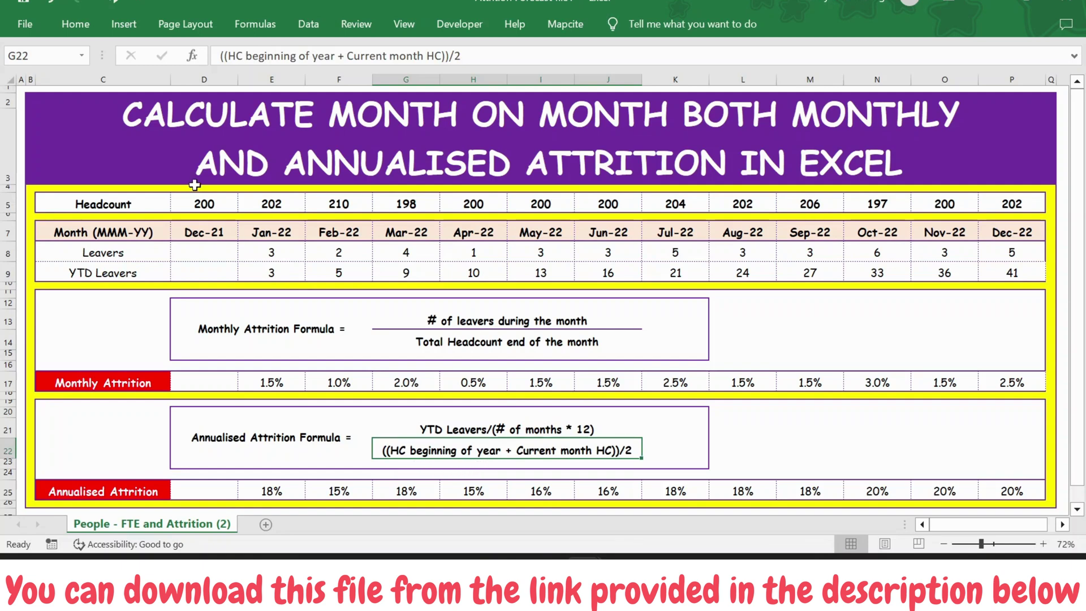
left_click(195, 208)
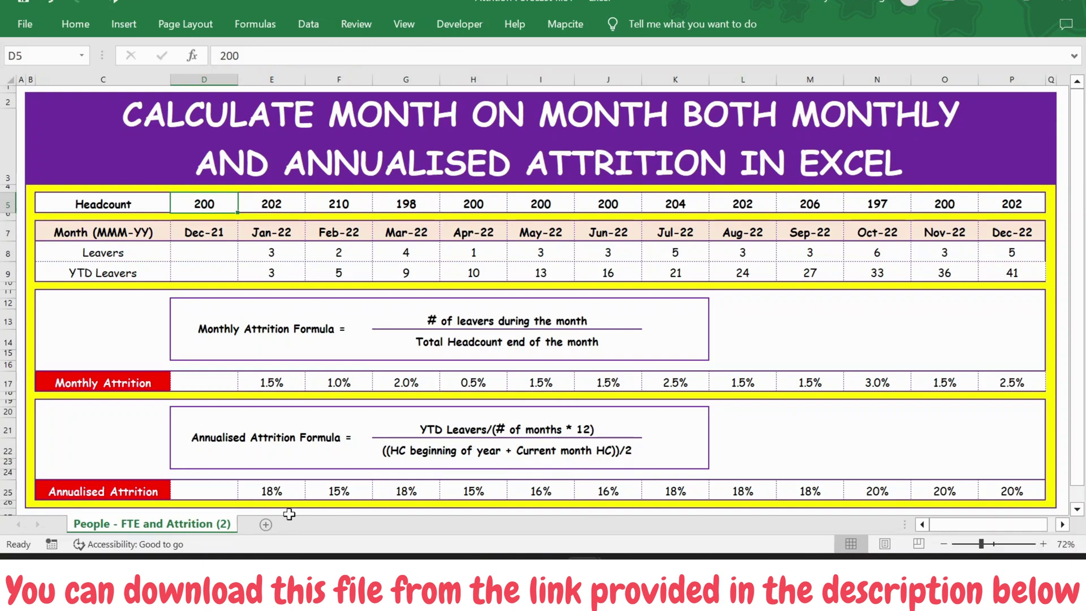
left_click(268, 491)
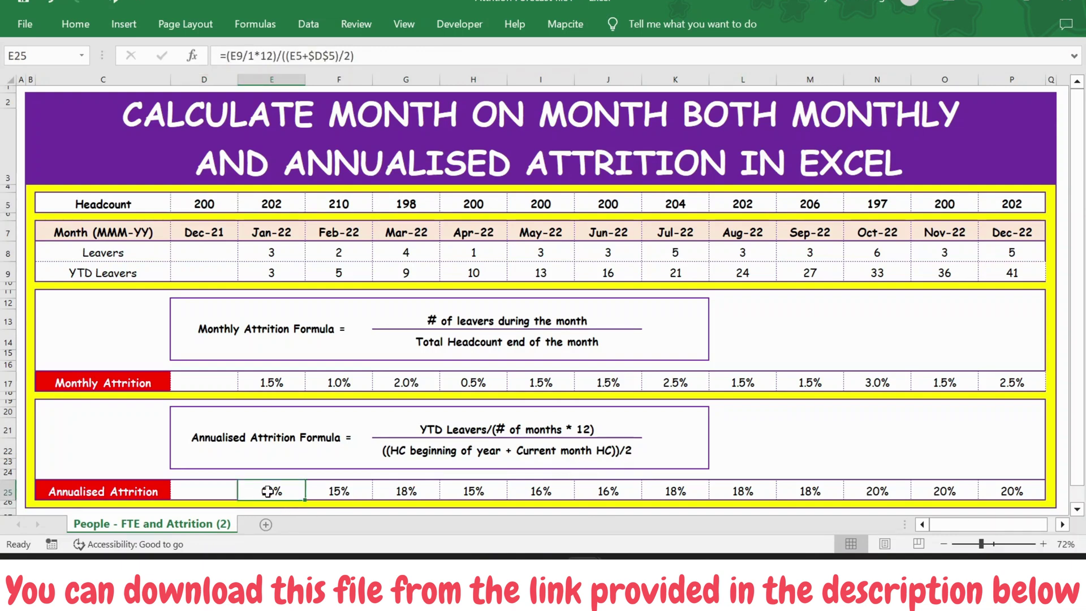
double_click(267, 491)
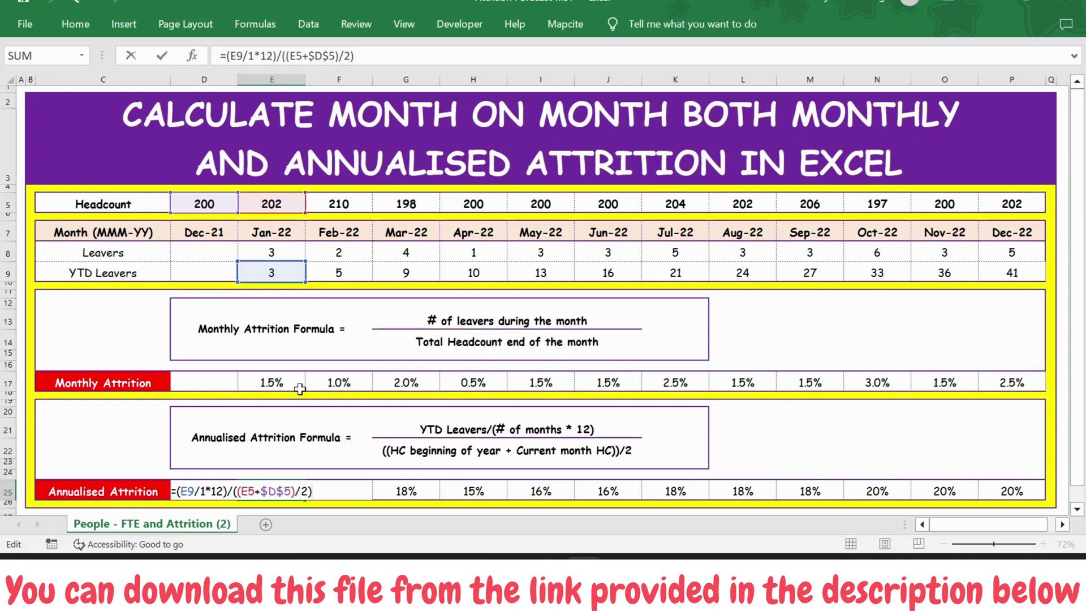
key("ctrl+Return")
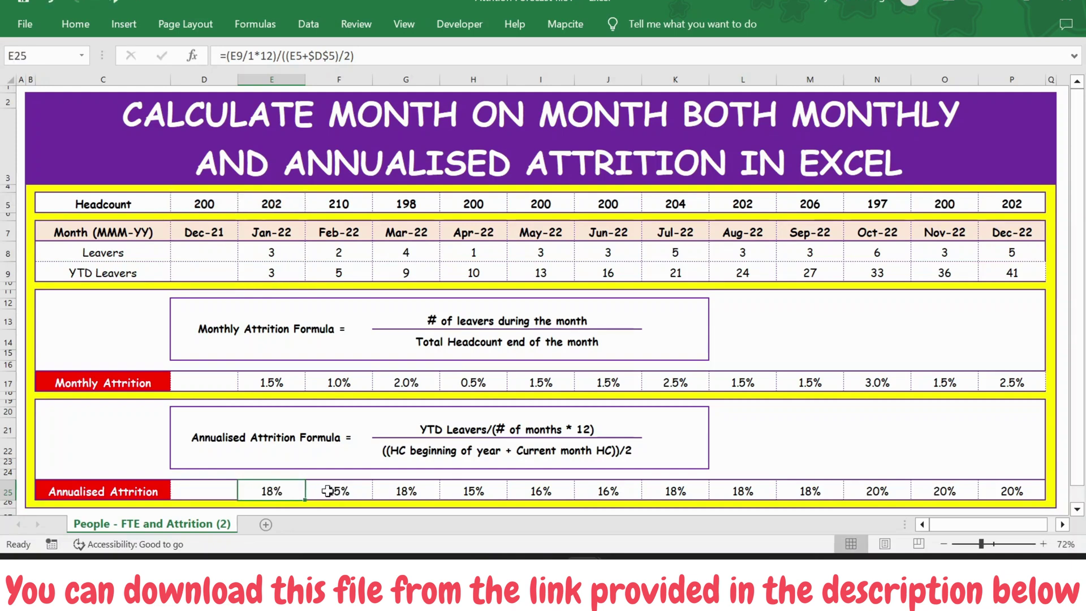
left_click(330, 491)
double_click(329, 491)
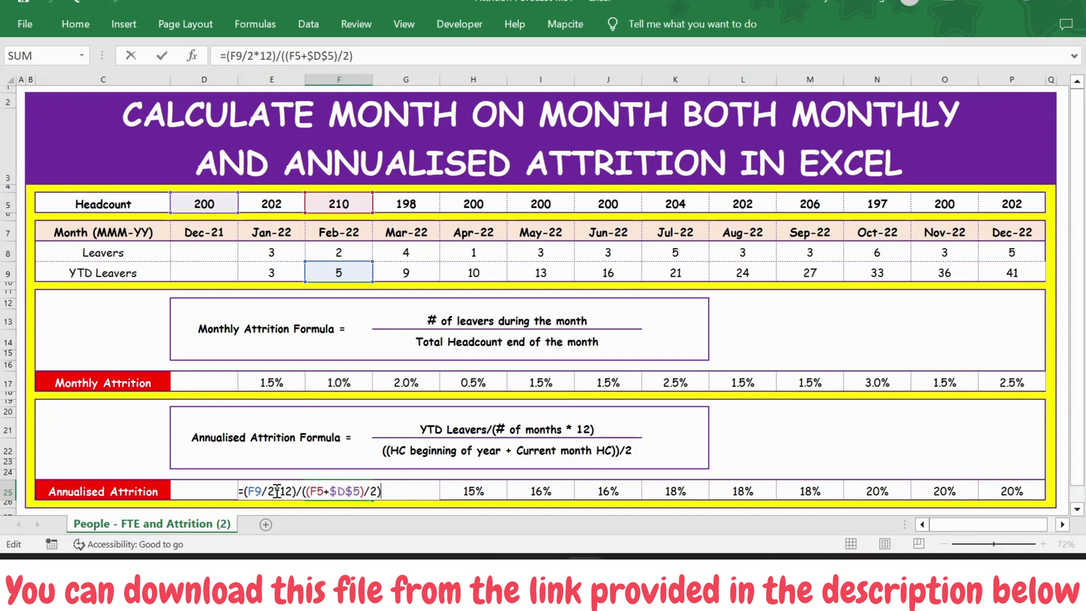
key("ctrl+Return")
left_click(939, 491)
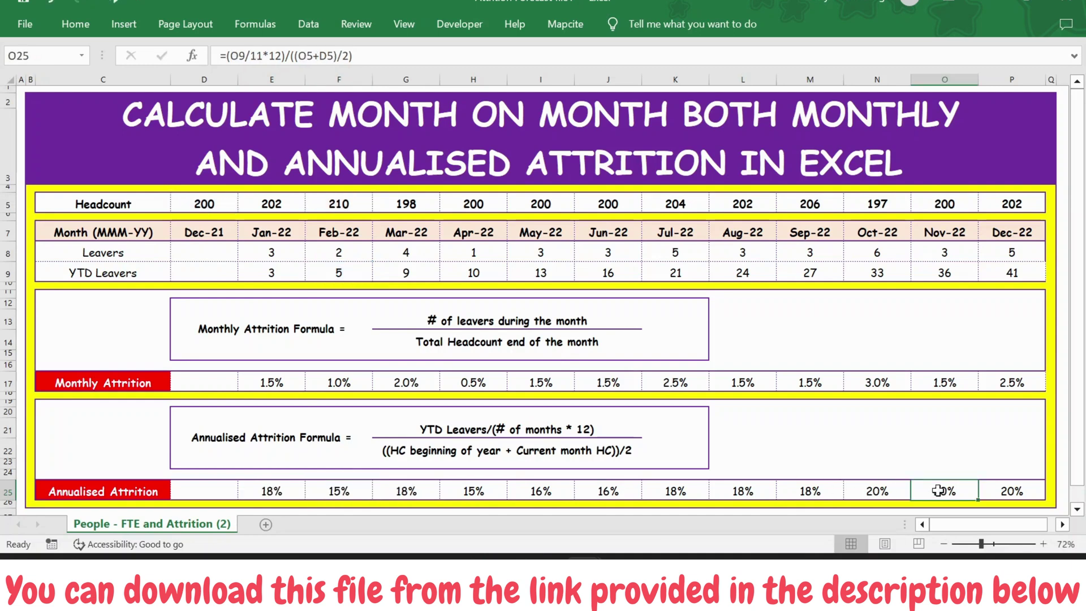
double_click(938, 491)
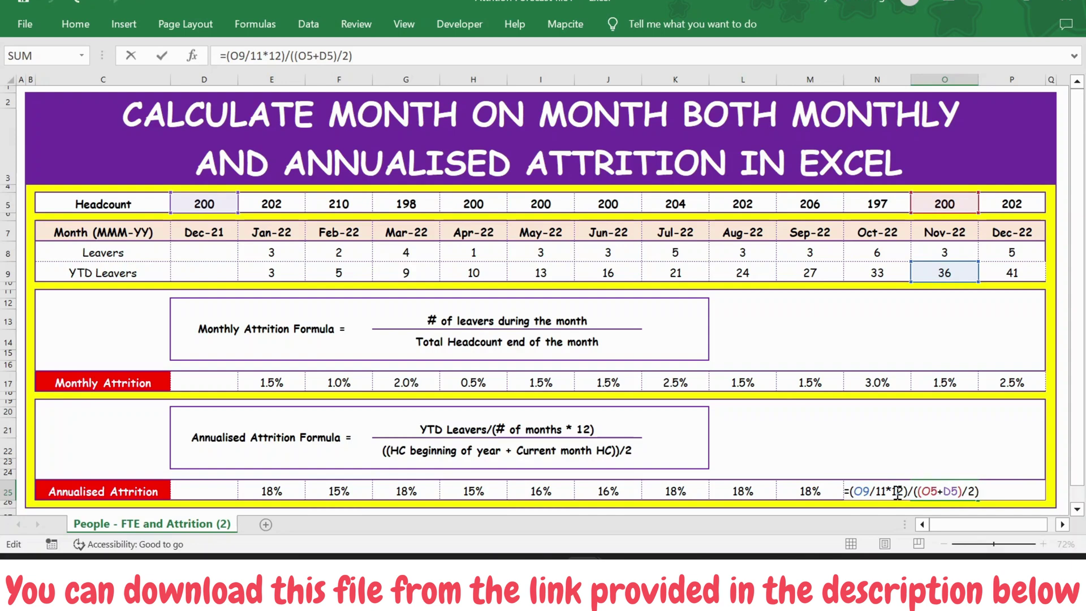
key("ctrl+Return")
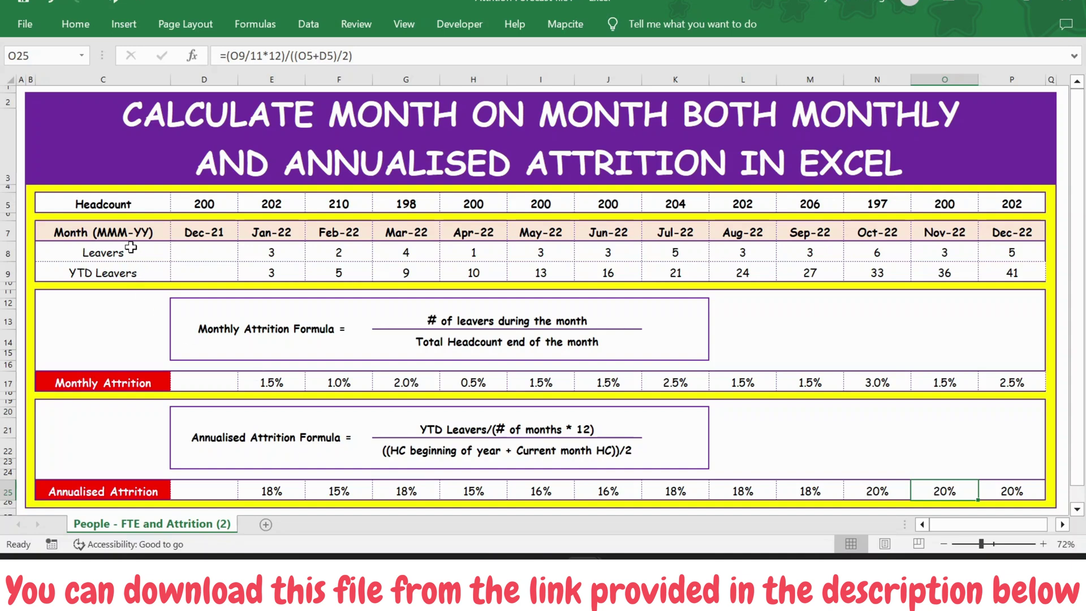
Select C7:P8, C17:P17 and C25:P25 together: Month, Leavers, Monthly and Annualised Attrition rows.
left_click_drag(116, 232, 1012, 249)
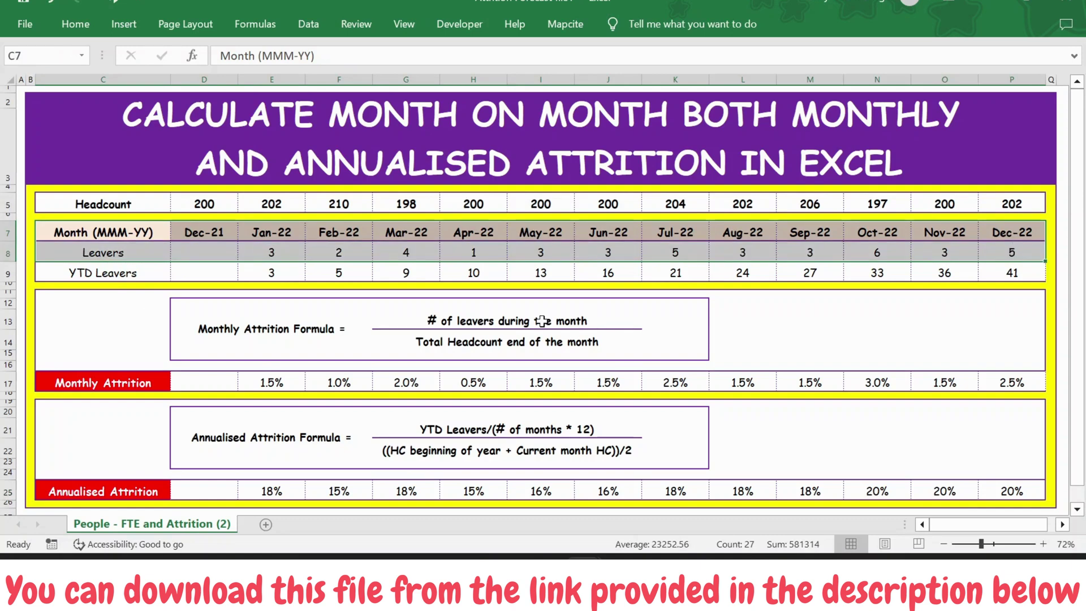
left_click_drag(154, 386, 991, 386)
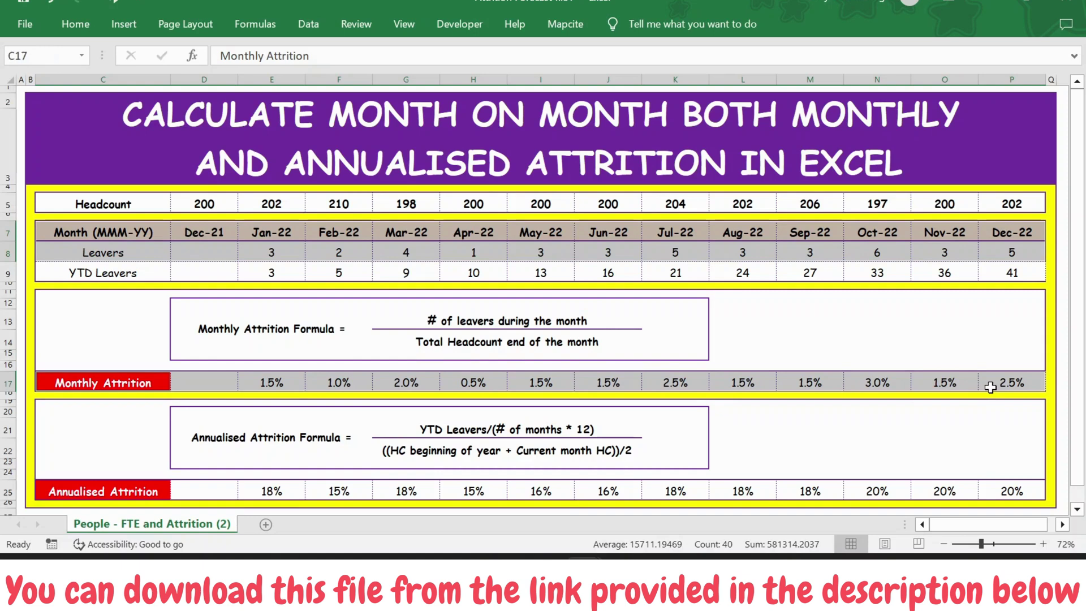
left_click_drag(105, 490, 983, 487)
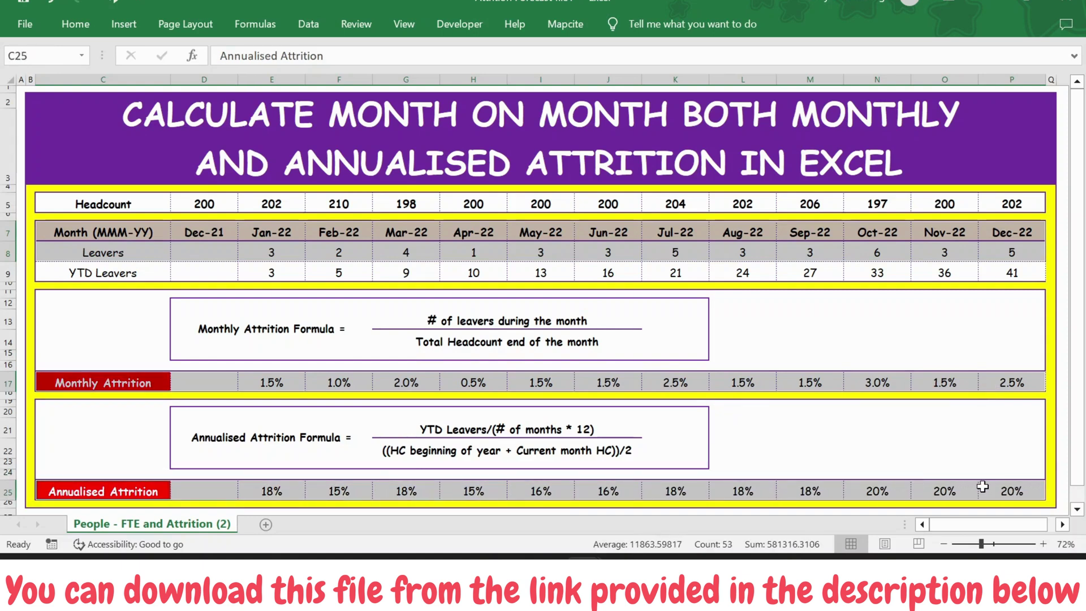
left_click(123, 24)
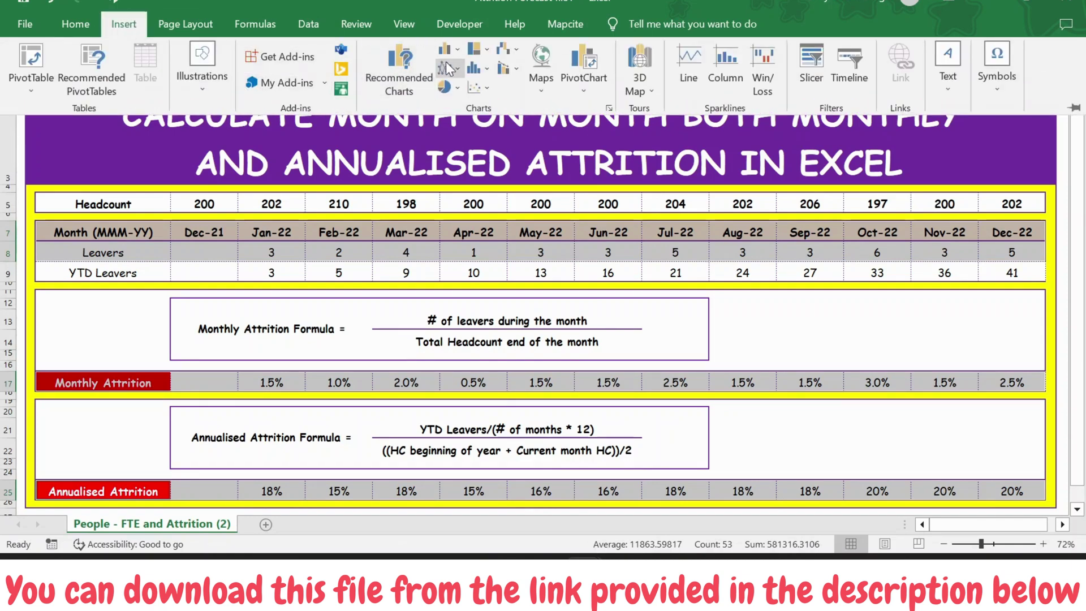
Insert a recommended Clustered Column chart and enlarge it over the sheet.
left_click(402, 80)
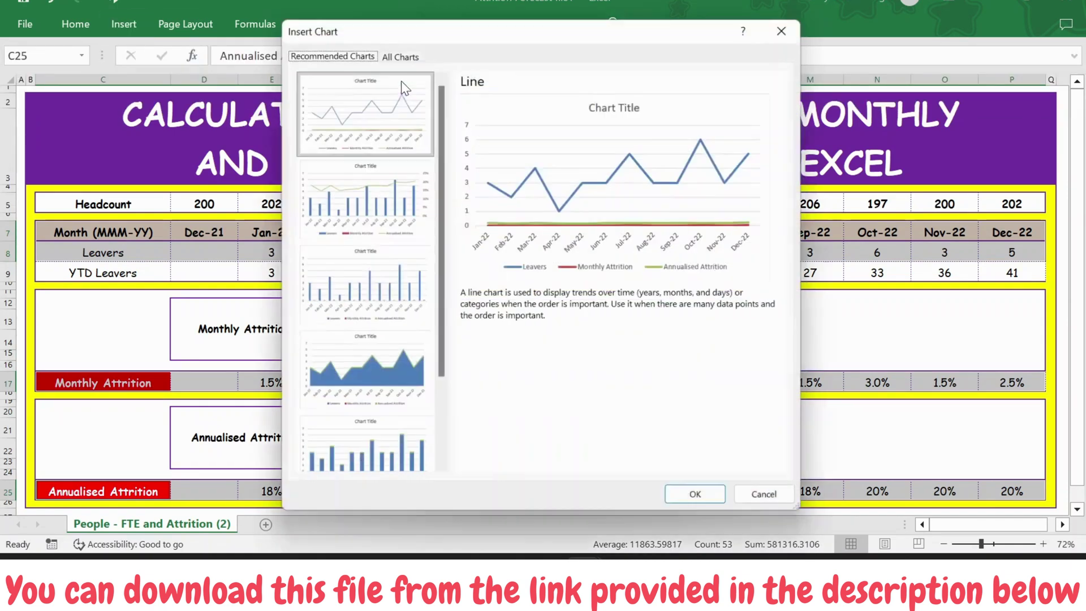
left_click(364, 211)
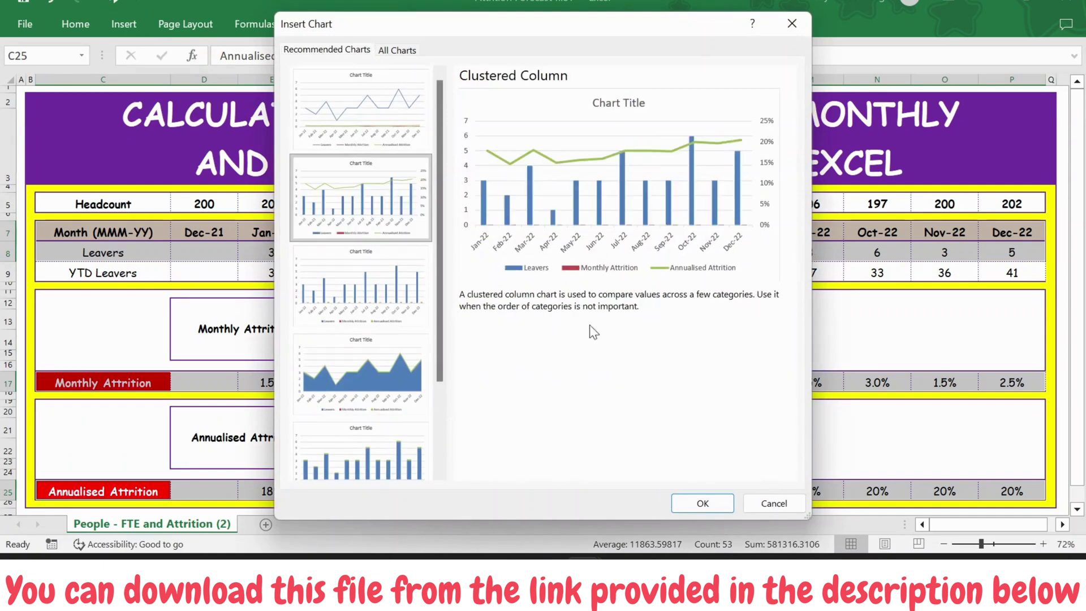
left_click(701, 504)
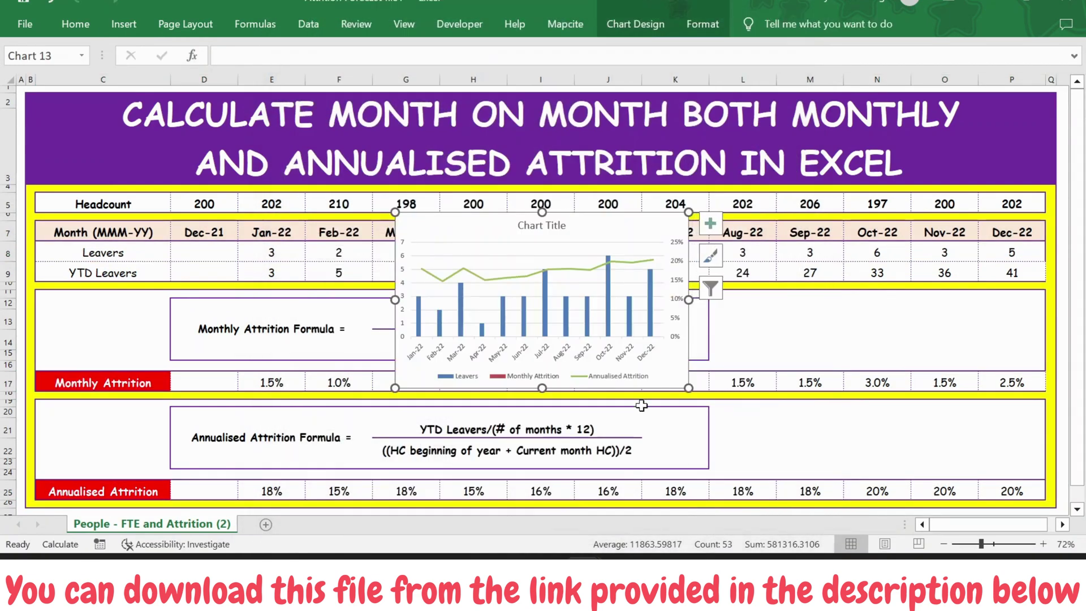
left_click_drag(684, 387, 827, 480)
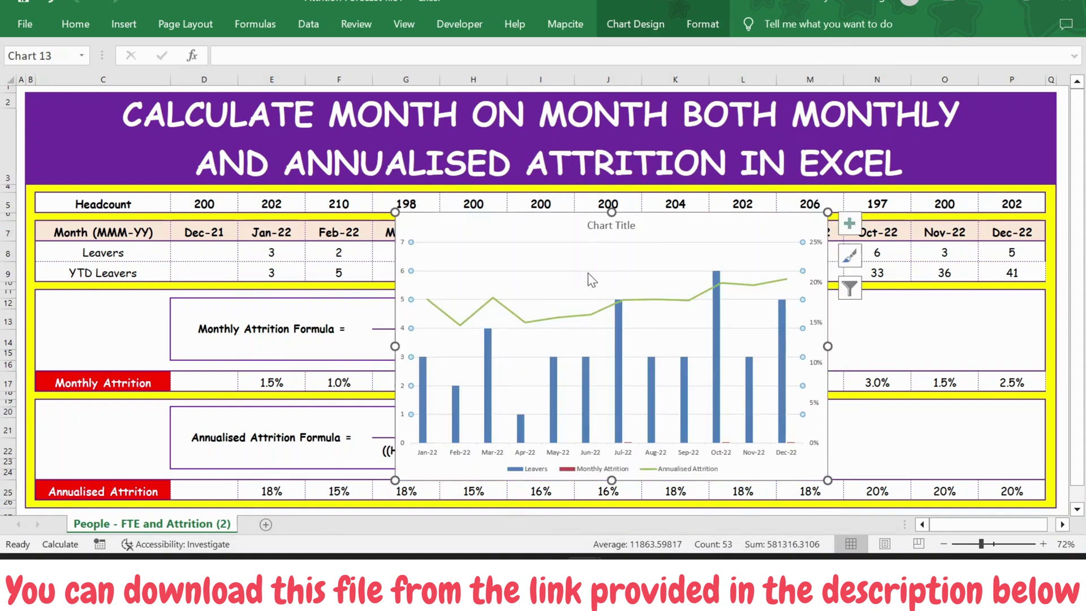
Delete the chart's gridlines and select the Monthly Attrition series.
left_click(623, 241)
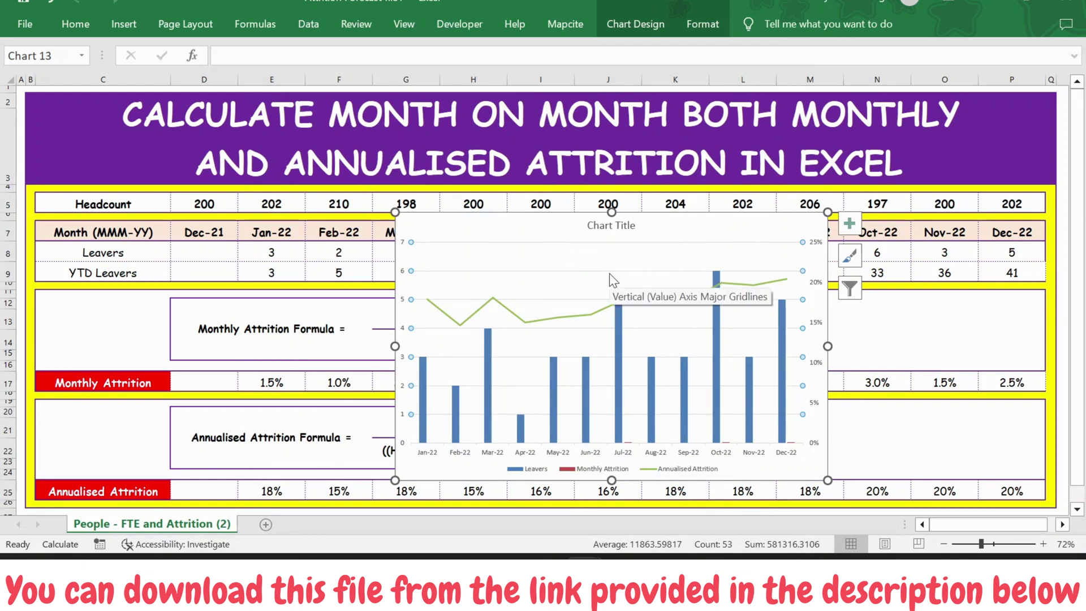
key("Delete")
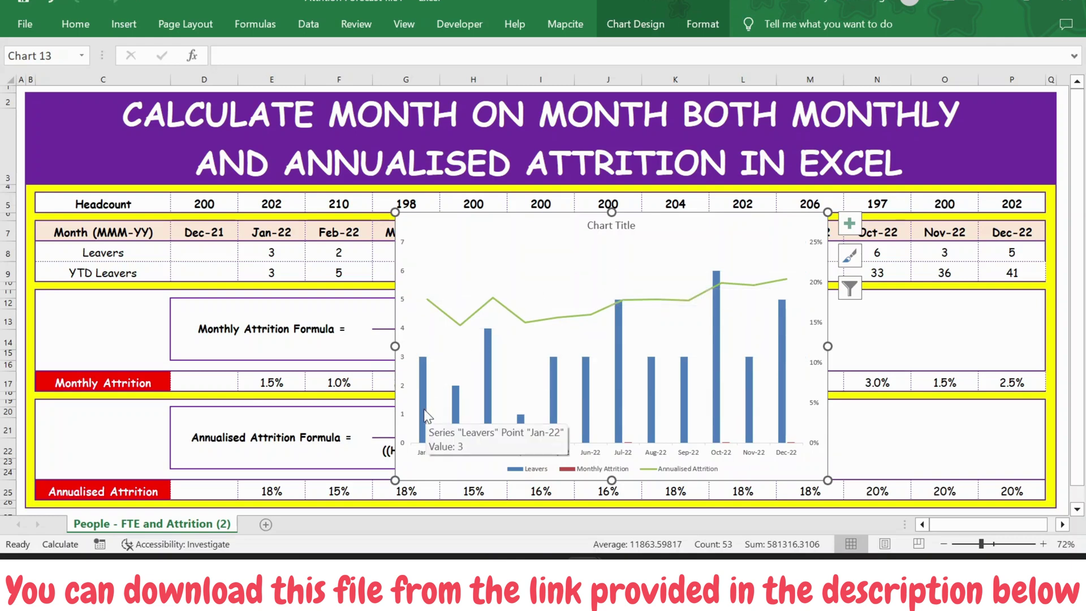
left_click(473, 312)
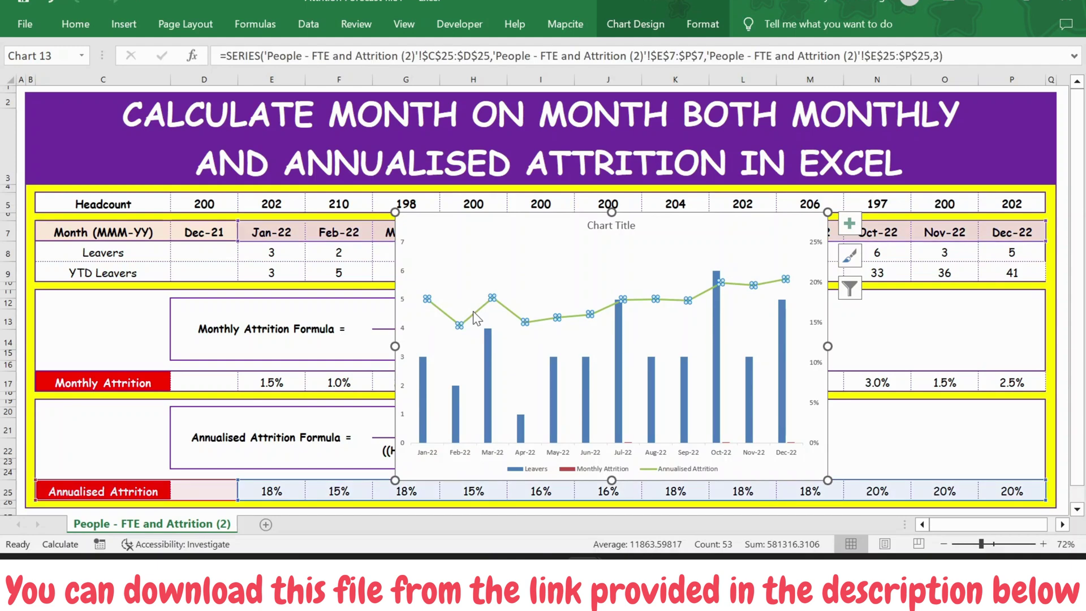
left_click(422, 433)
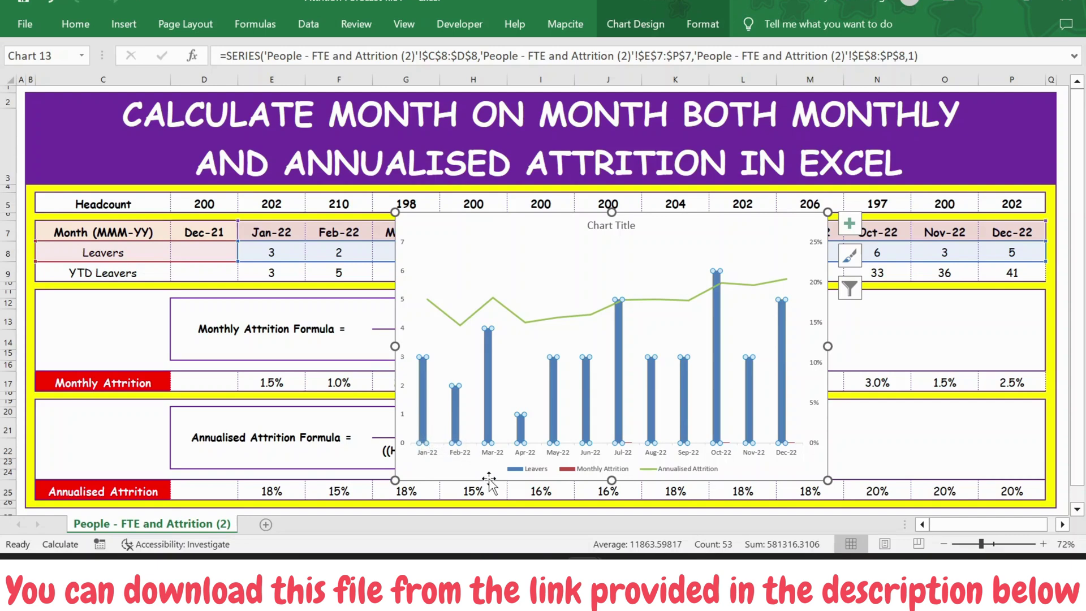
key("Down")
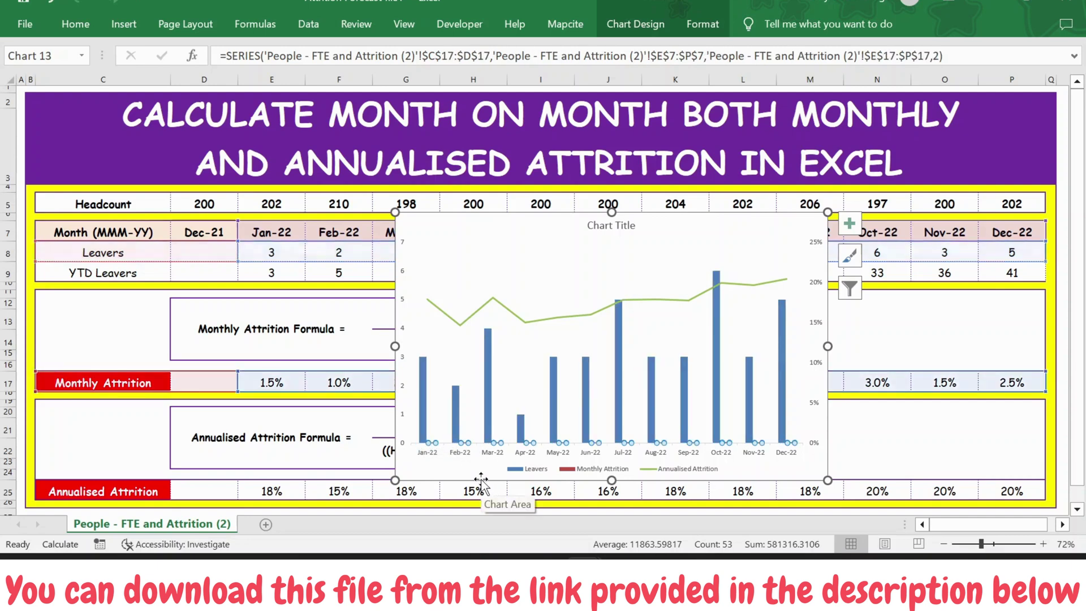
Set the Monthly Attrition series to plot on the Secondary Axis in Format Data Series.
right_click(434, 452)
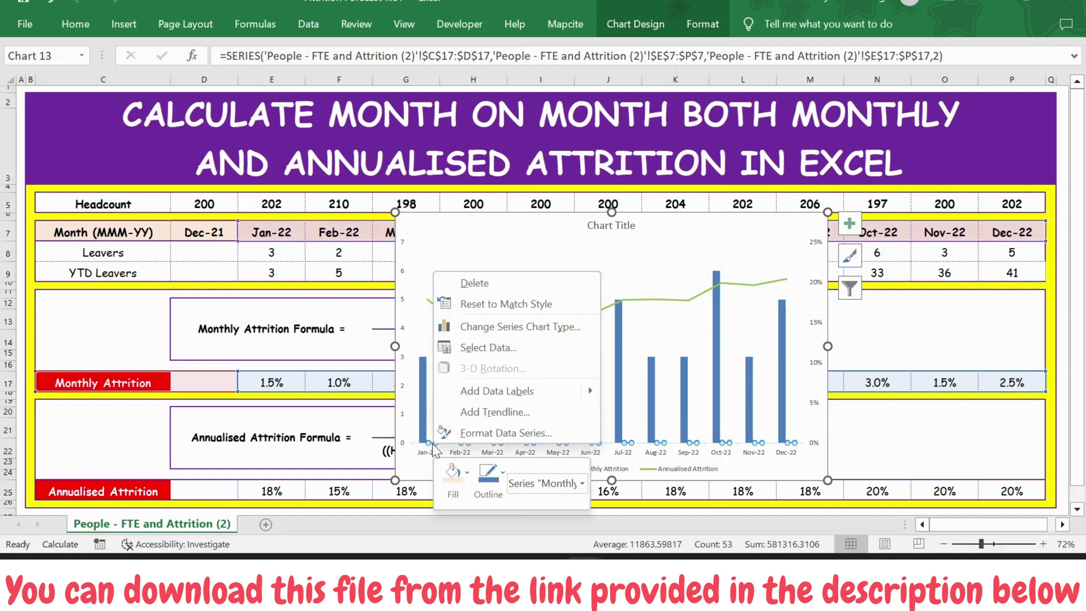
left_click(504, 431)
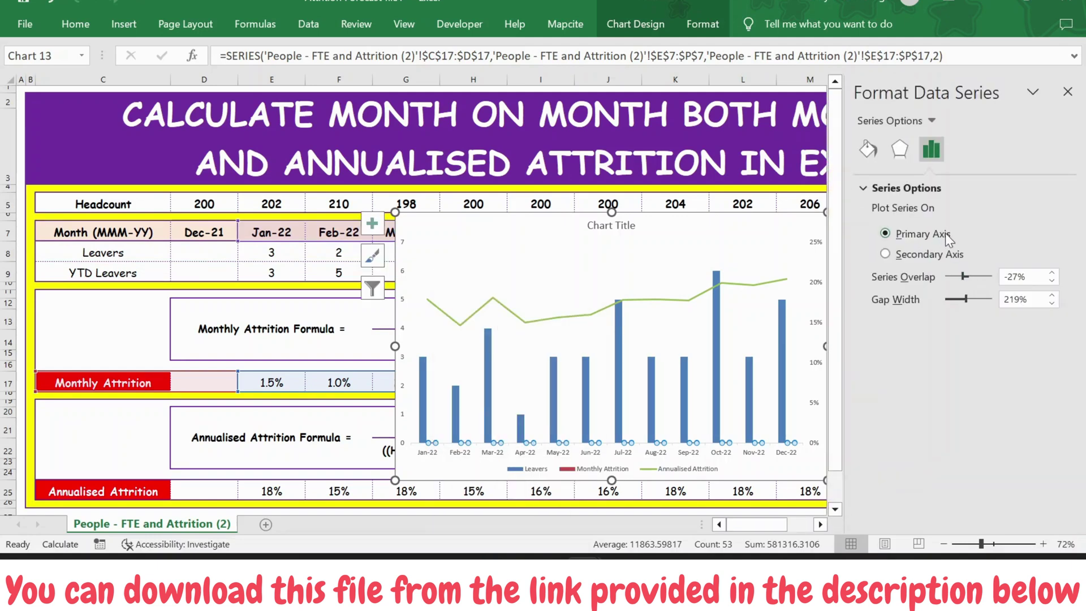
left_click(885, 254)
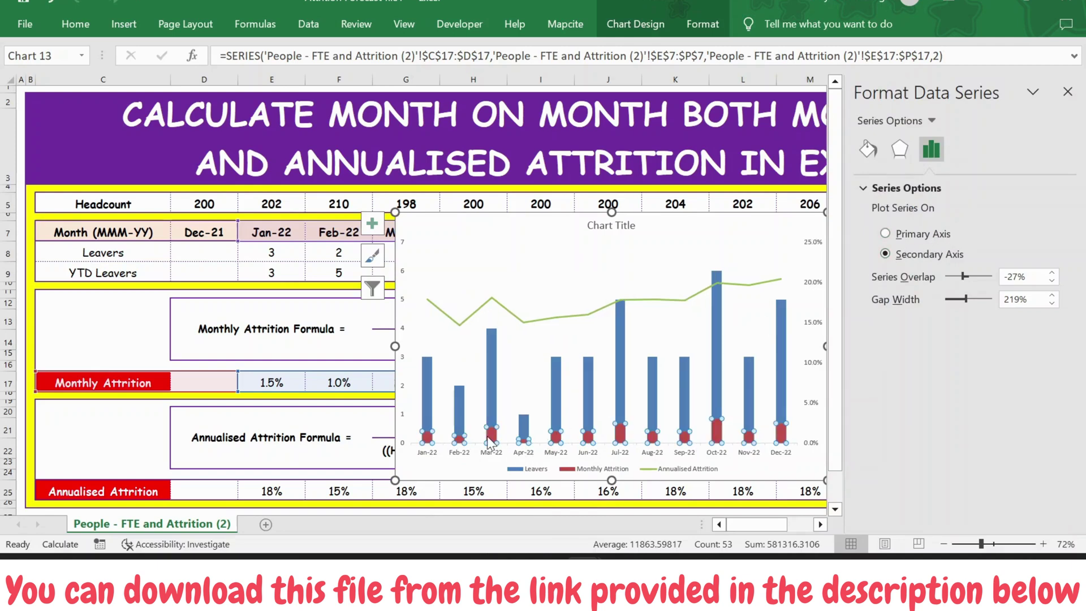
left_click(118, 25)
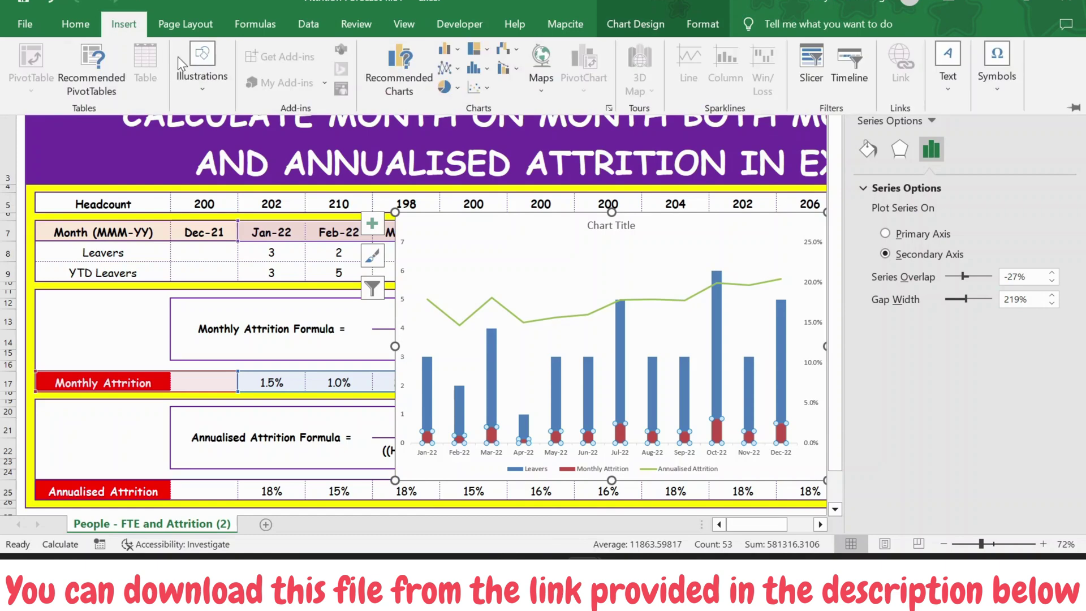
Change Monthly Attrition, then Annualised Attrition, to Line with Markers and close the Format pane.
left_click(450, 69)
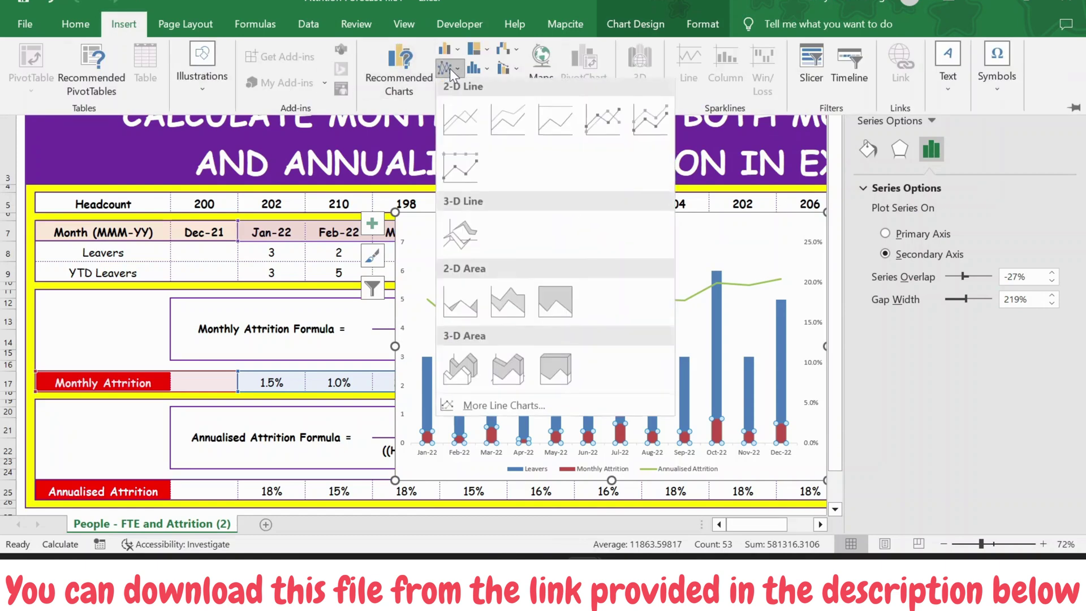
left_click(651, 118)
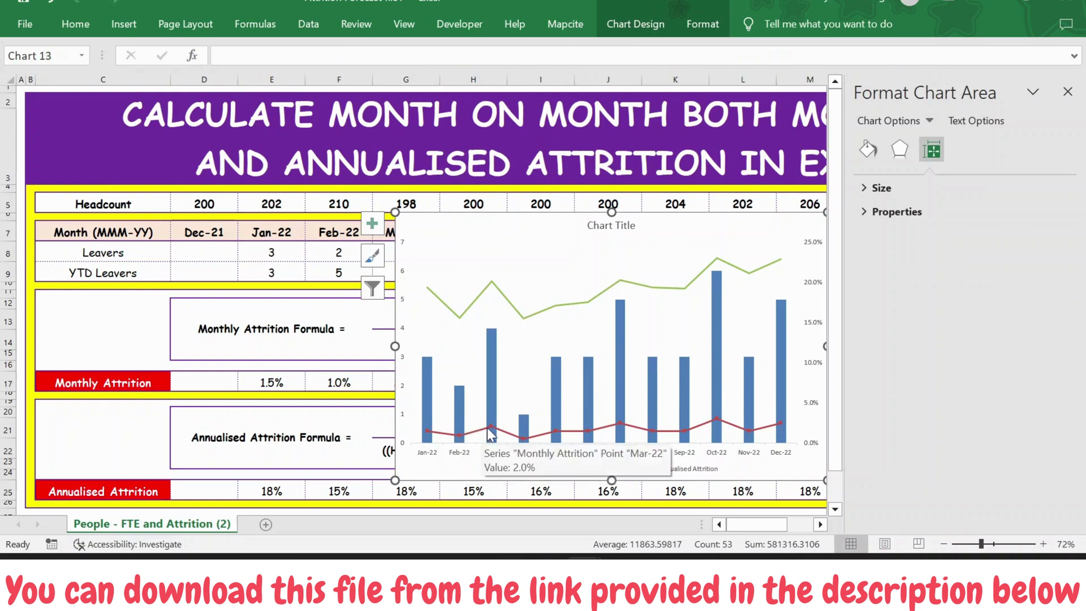
mouse_move(493, 430)
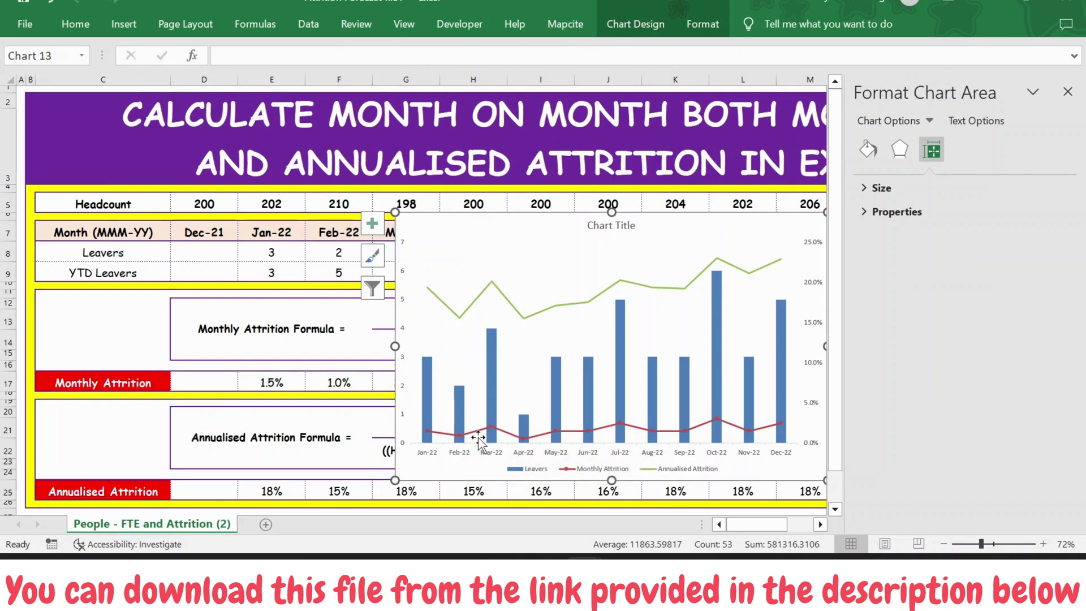
left_click(478, 297)
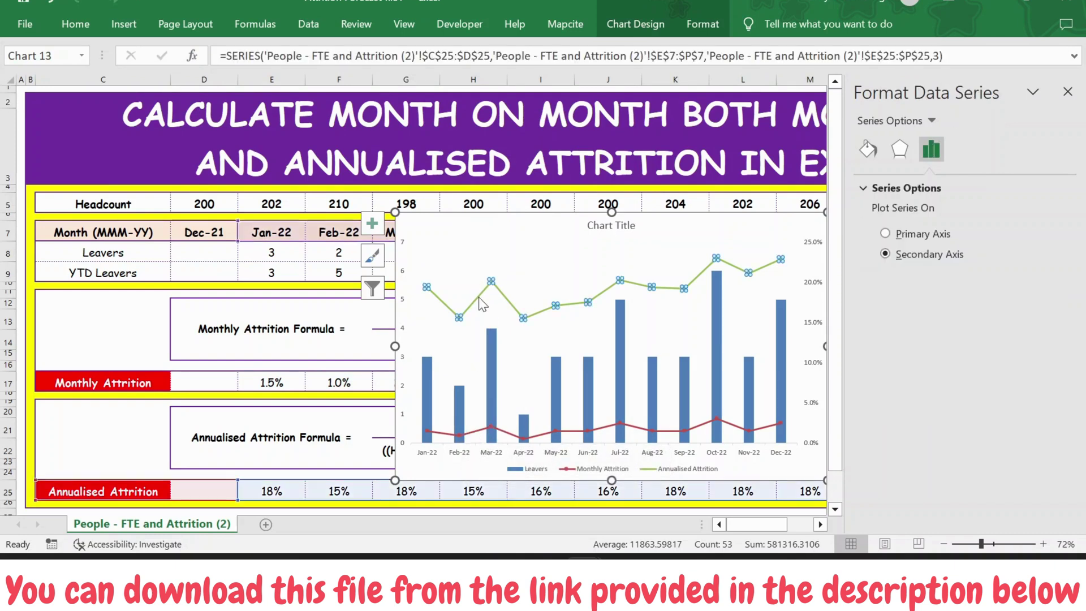
left_click(127, 22)
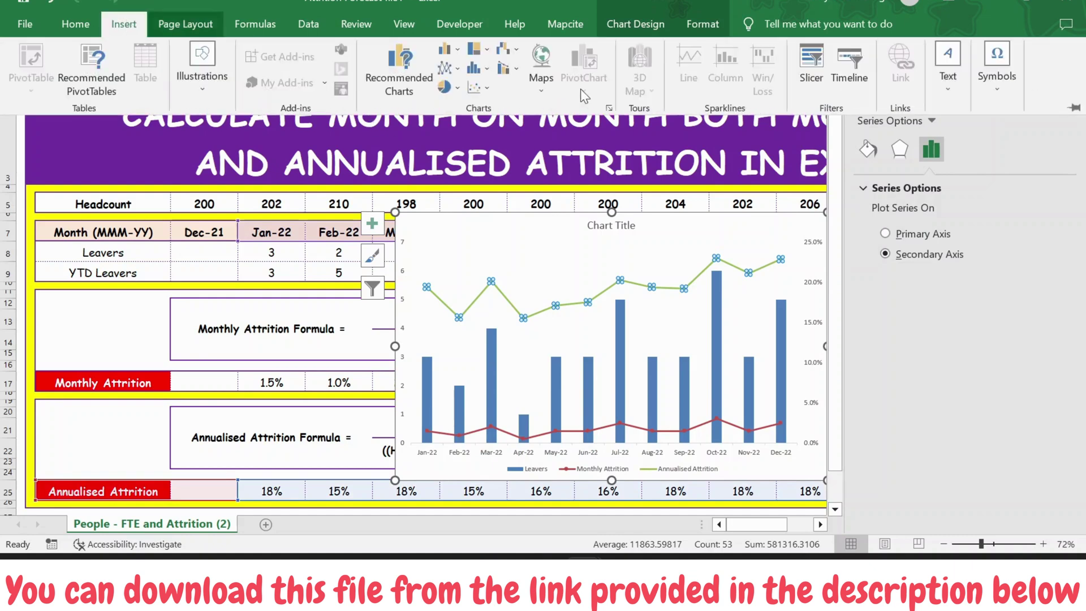
left_click(444, 69)
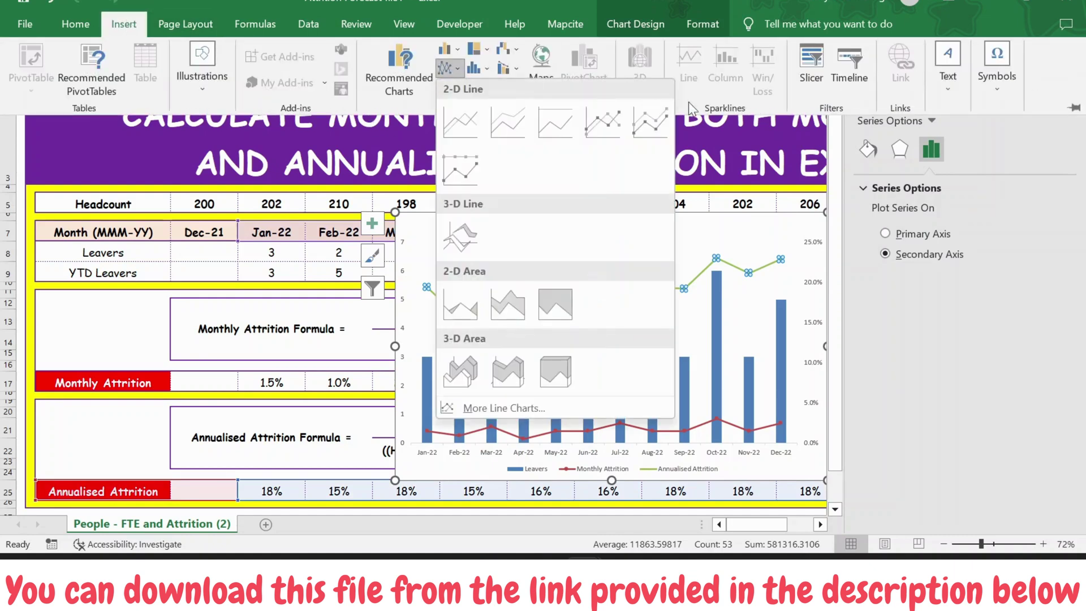
left_click(659, 133)
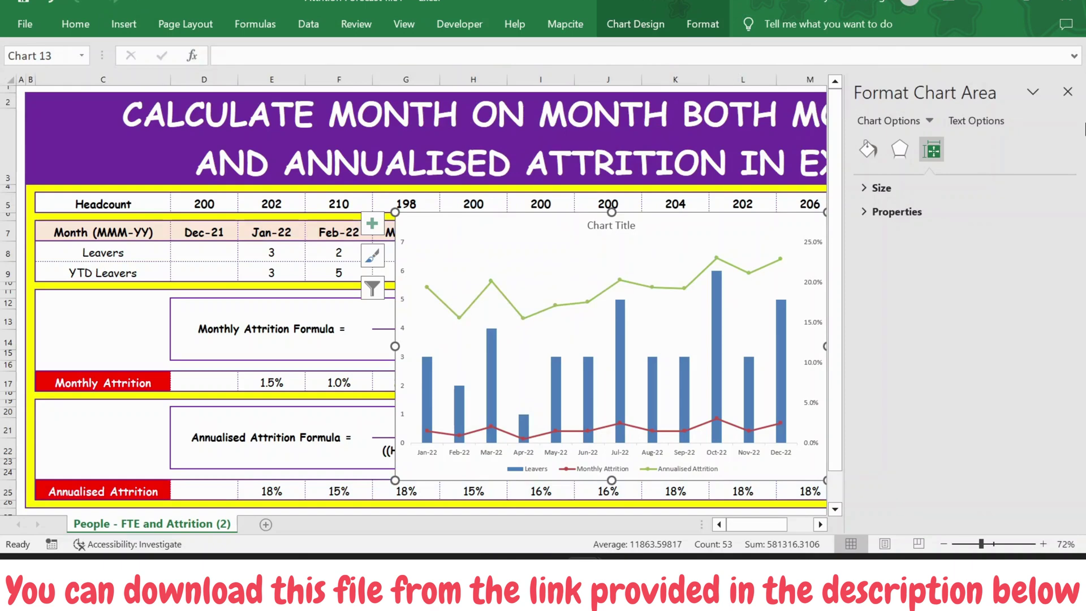
left_click(1067, 93)
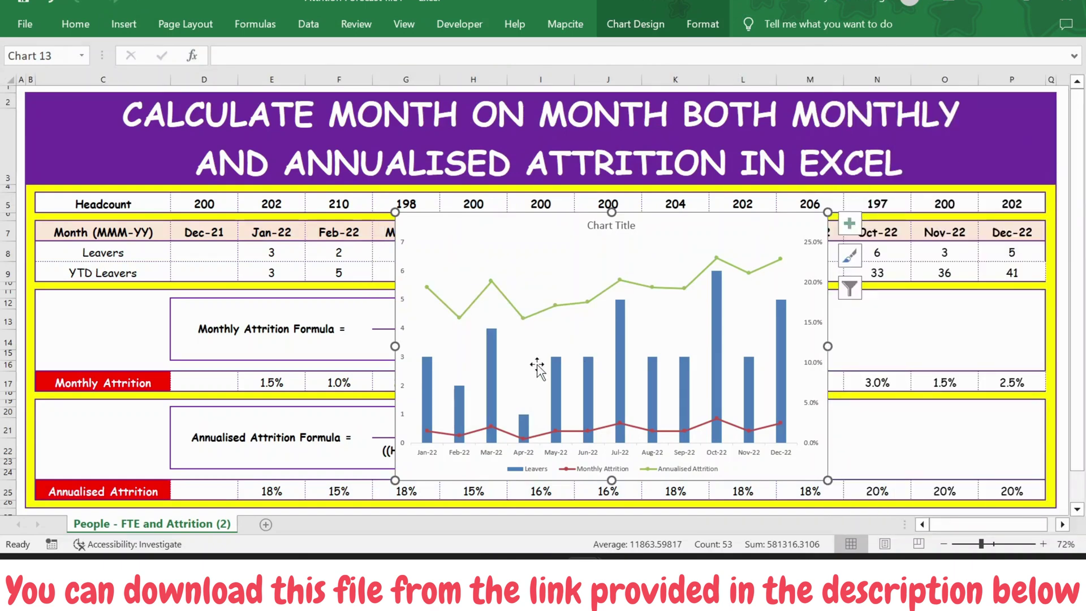
Set the Leavers series Gap Width to 34%, then reselect the whole Leavers series.
left_click(494, 365)
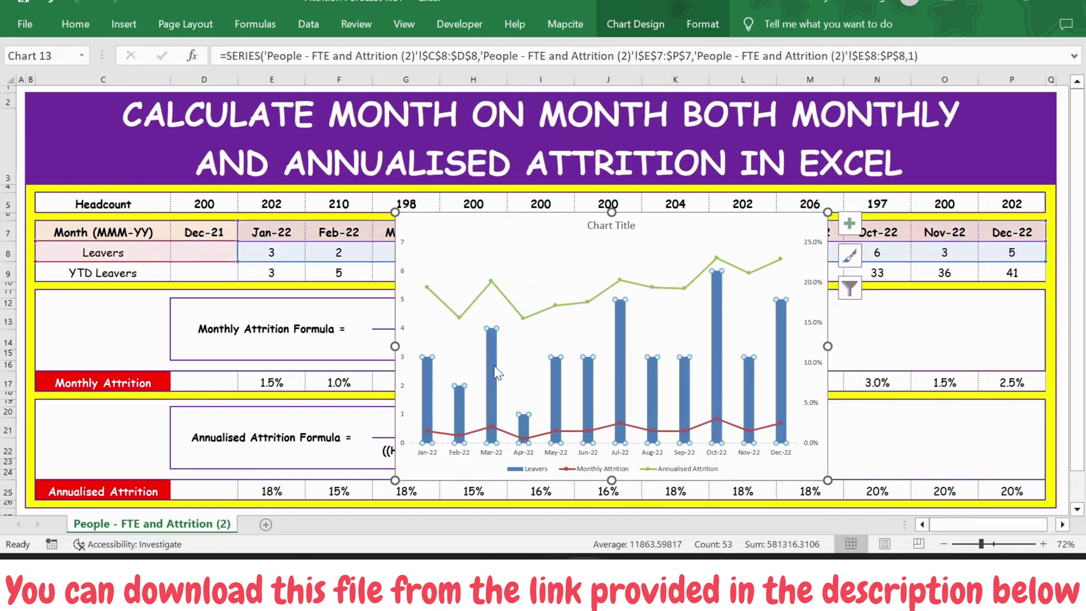
right_click(493, 365)
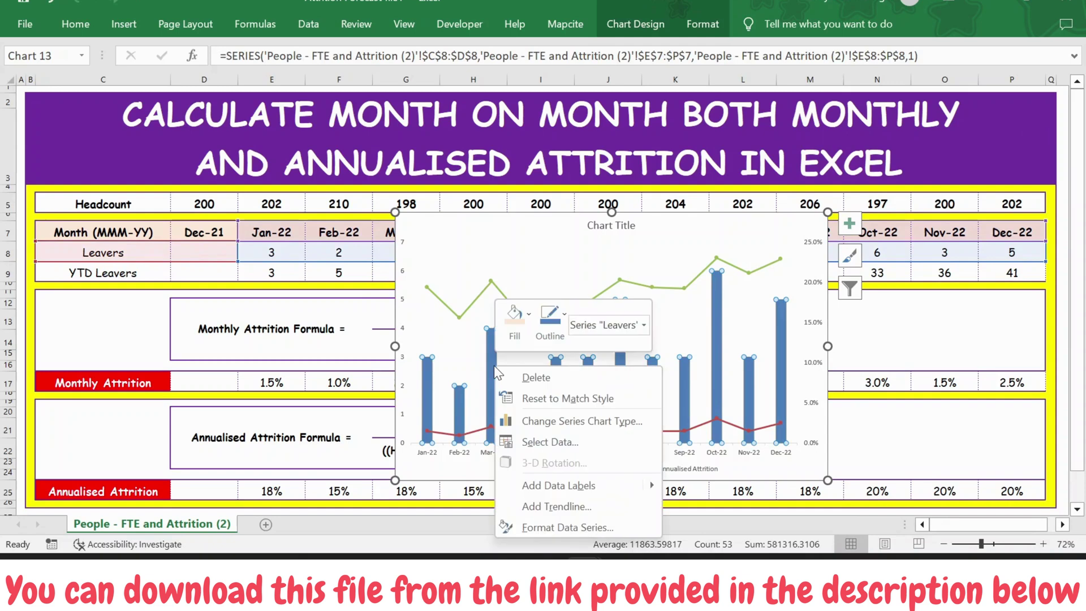
left_click(561, 525)
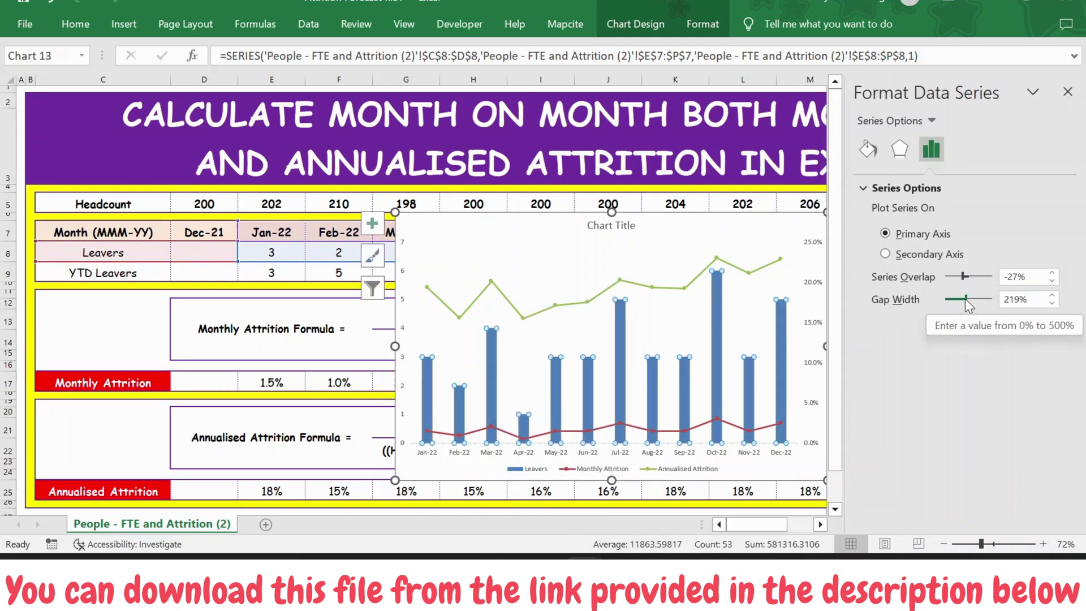
left_click_drag(961, 301, 948, 302)
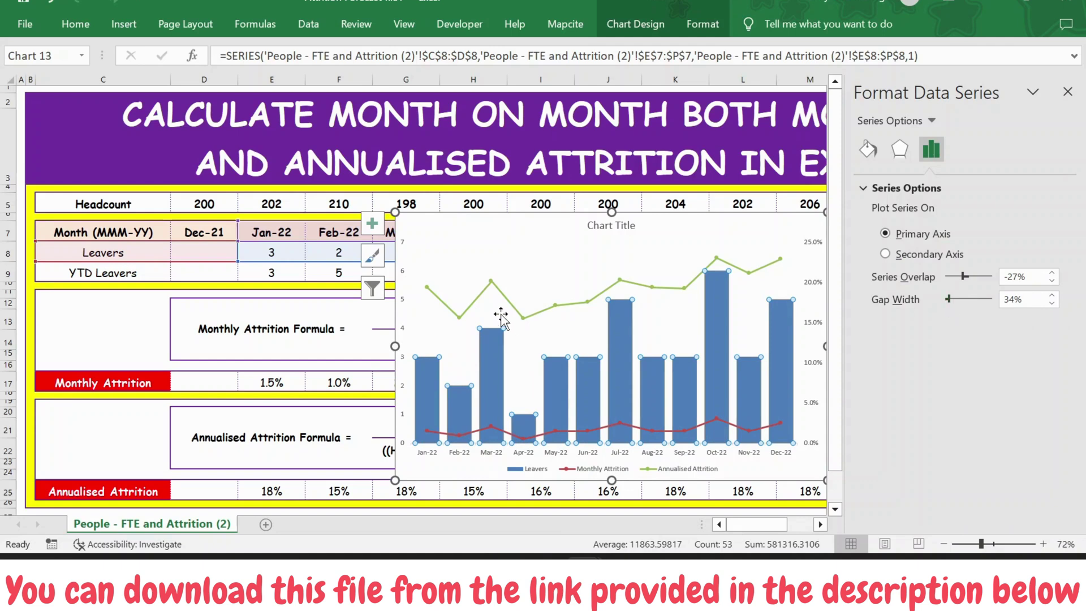
left_click(427, 385)
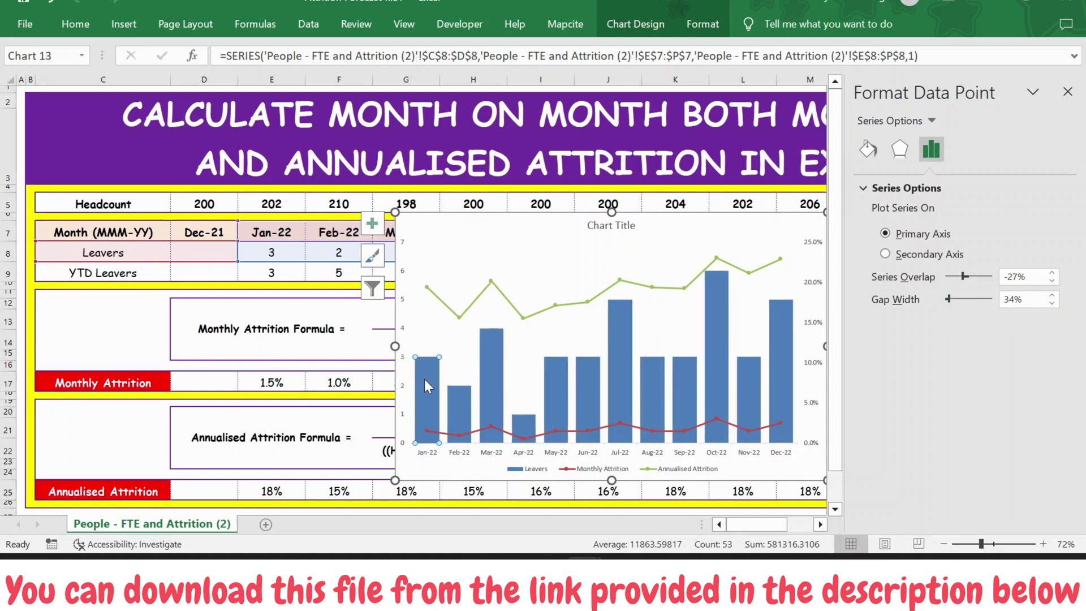
left_click(424, 326)
left_click(426, 378)
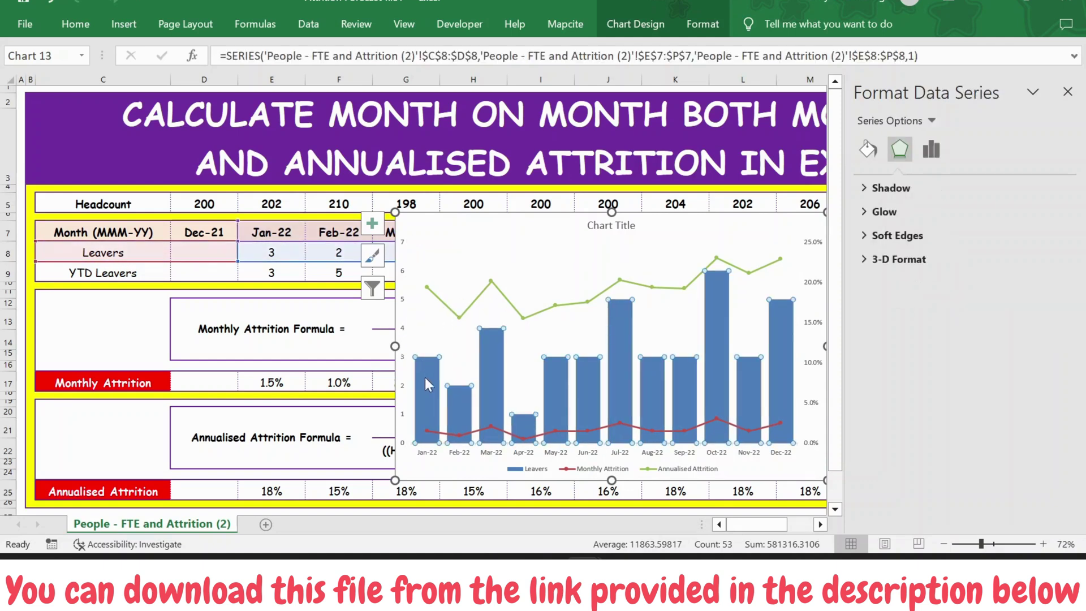
left_click(76, 24)
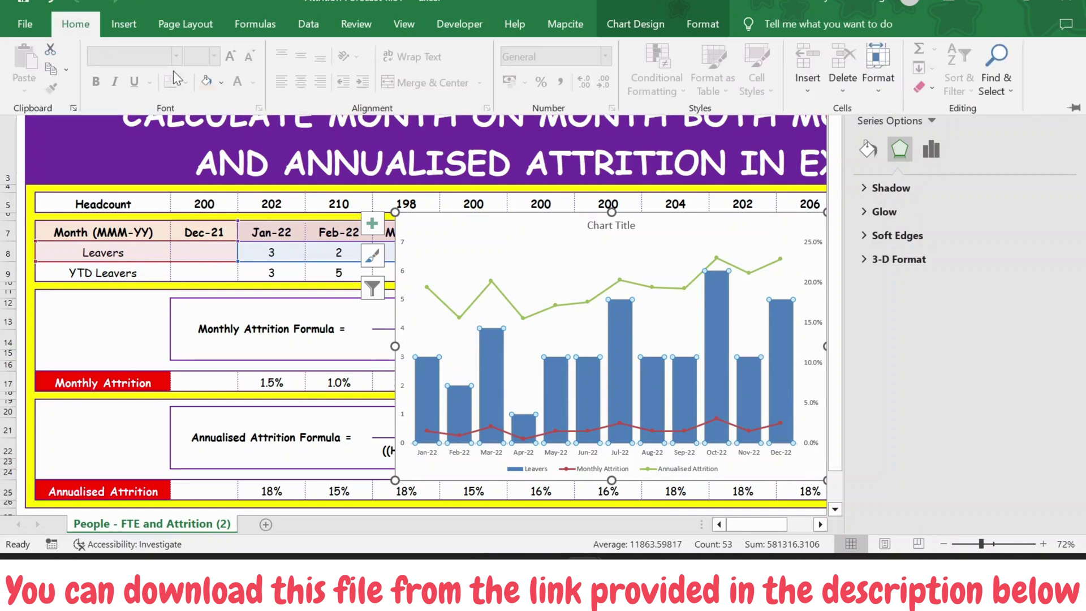
Fill the Leavers columns light peach and drag the chart up-left over the table.
left_click(205, 86)
left_click(507, 221)
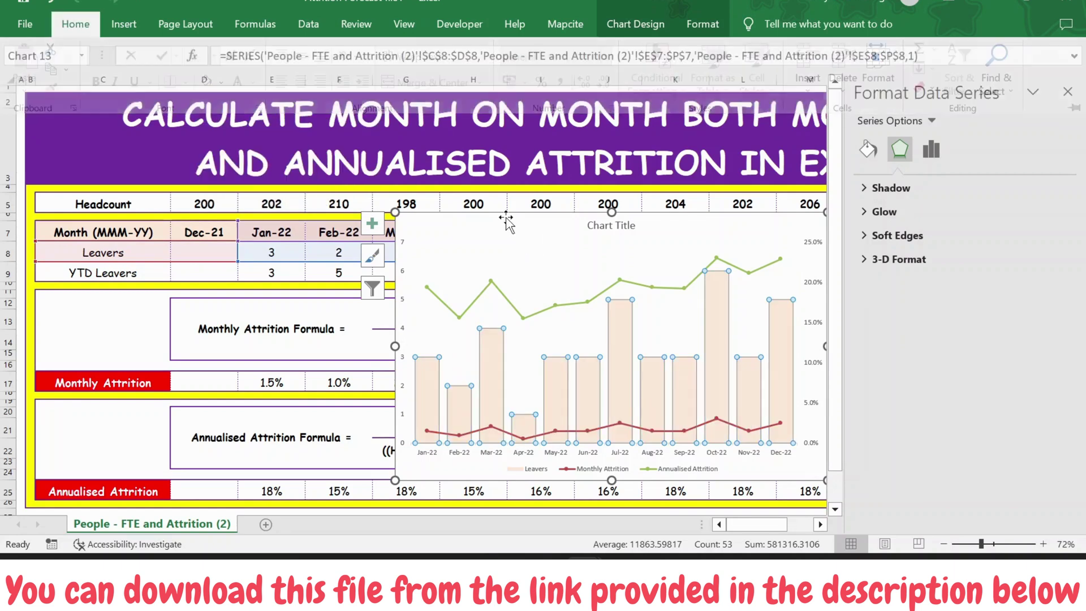
left_click(611, 226)
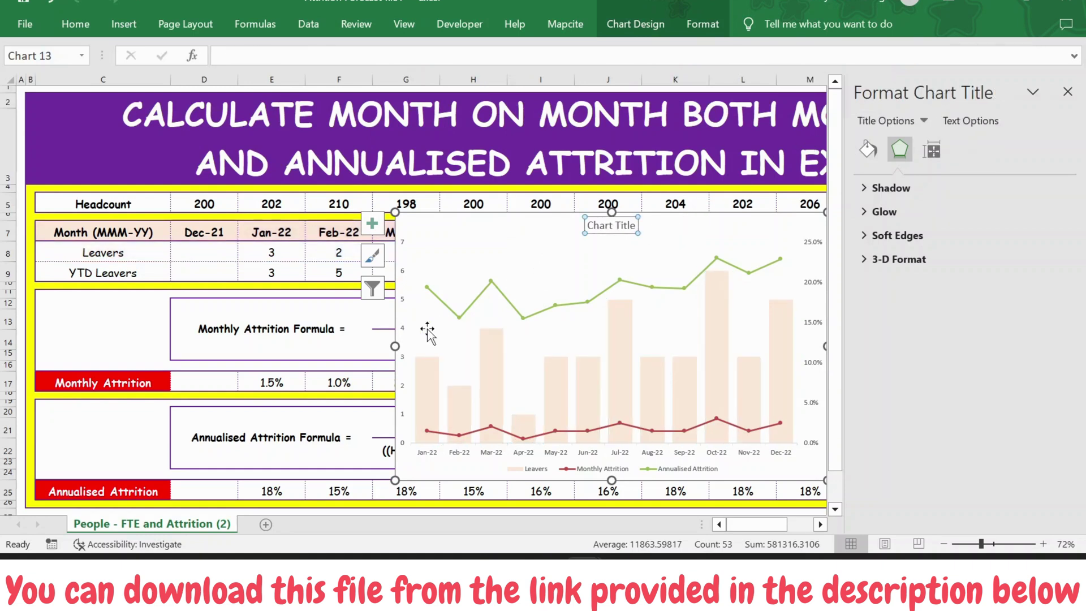
left_click(400, 338)
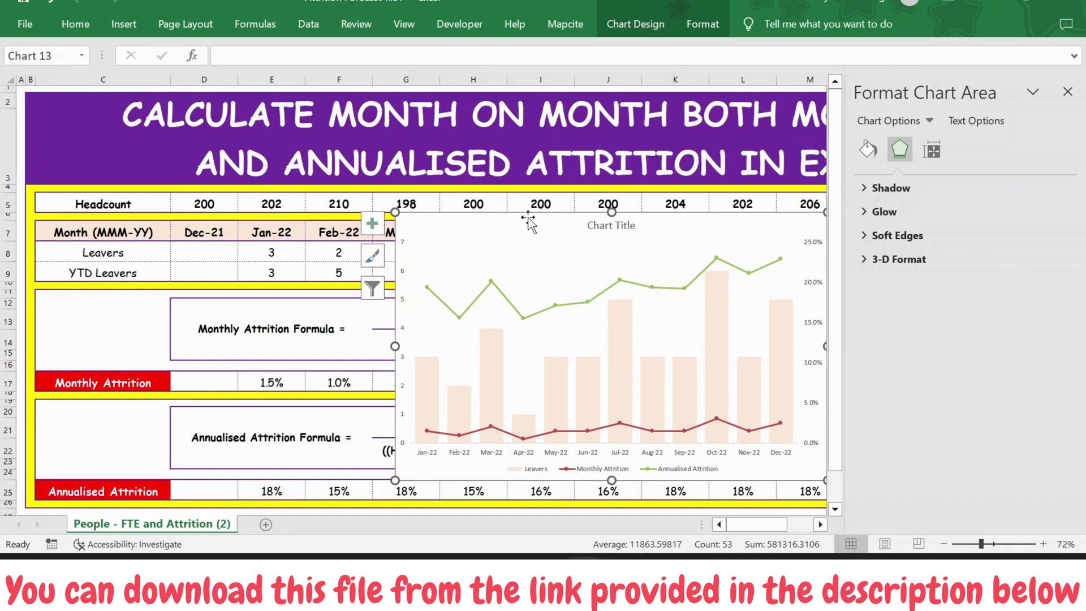
left_click_drag(526, 213, 367, 152)
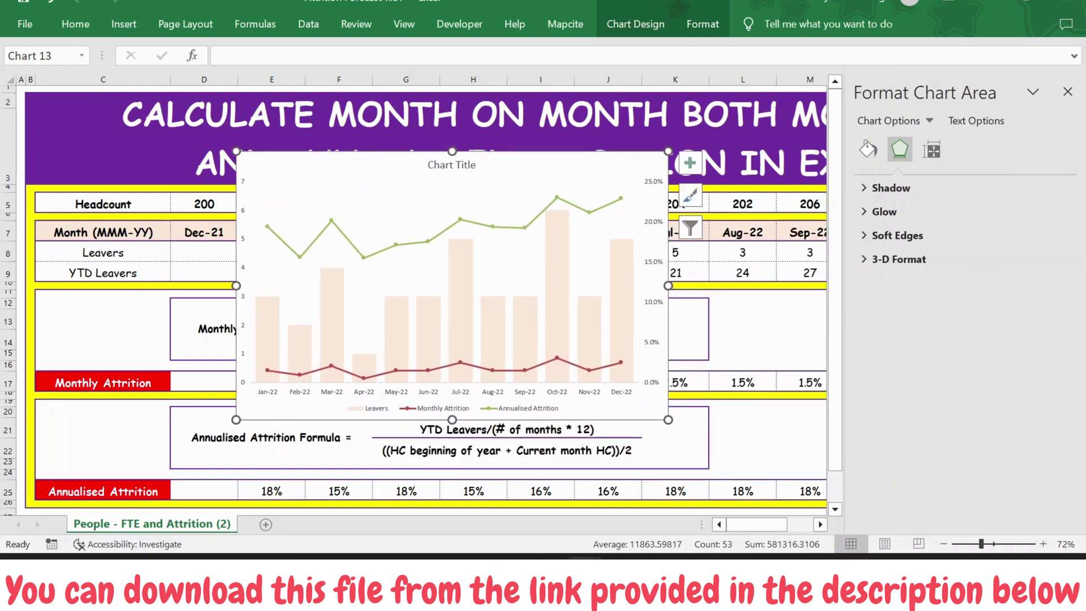
Set the ribbon to Show Tabs and Commands, then bold both vertical axes, the month axis and legend.
left_click(948, 4)
left_click(984, 139)
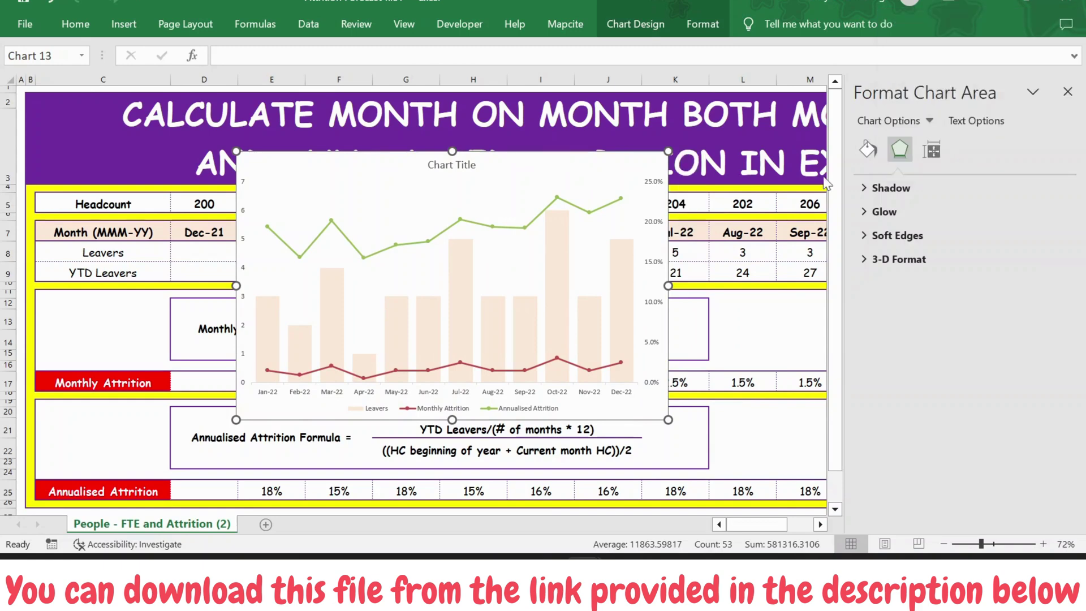
left_click(242, 321)
key("ctrl+b")
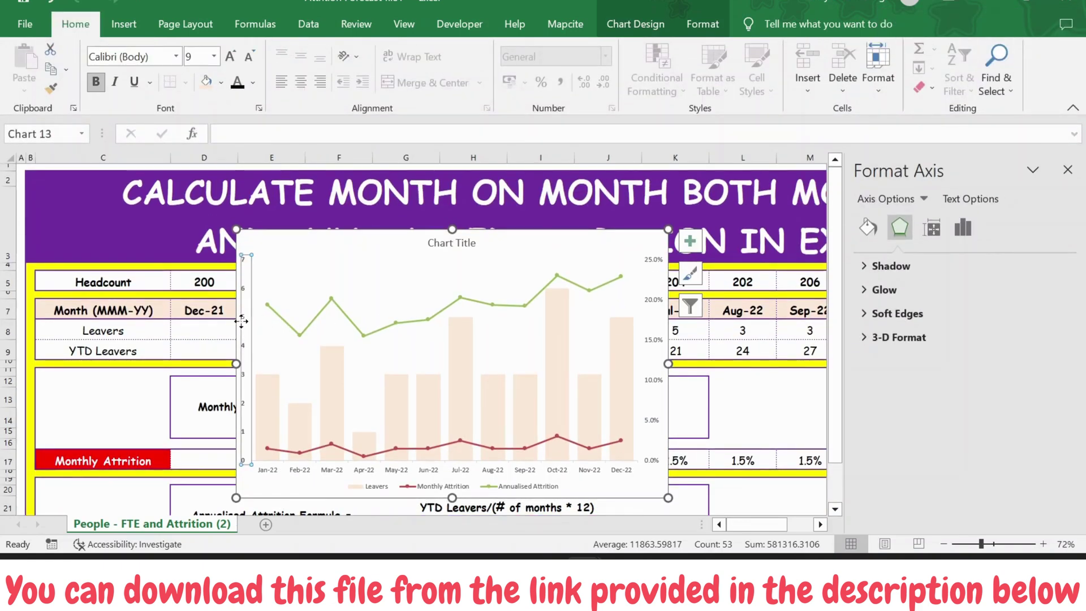
left_click(330, 471)
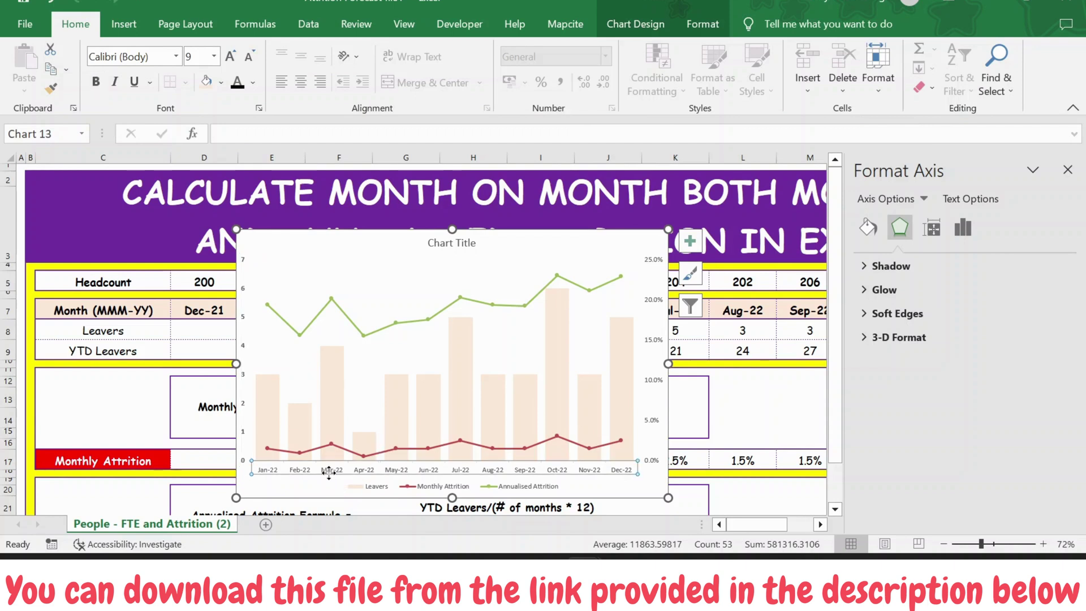
key("ctrl+b")
left_click(656, 349)
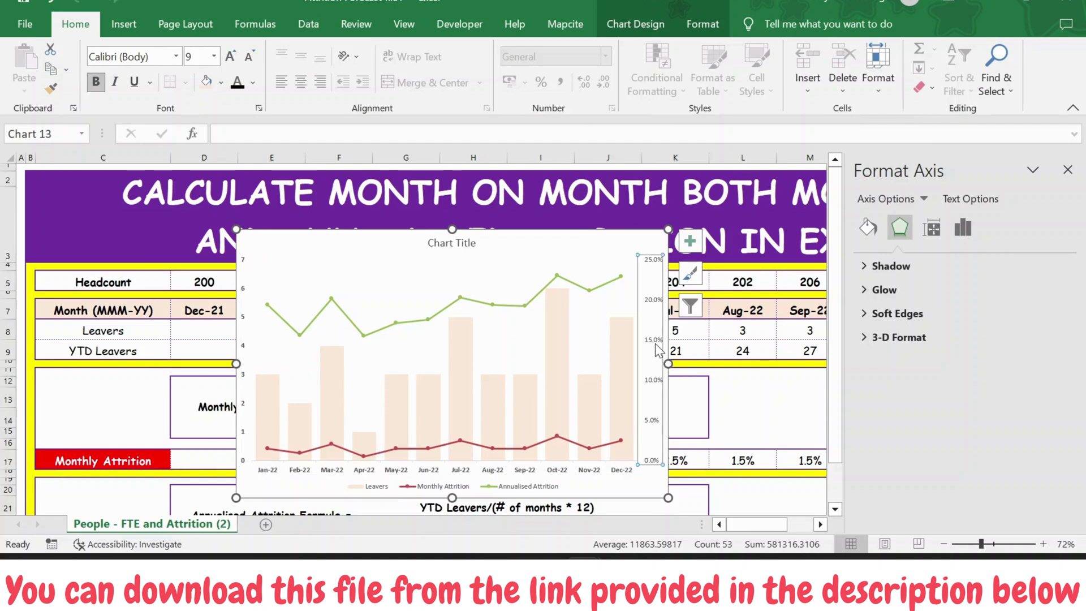
key("ctrl+b")
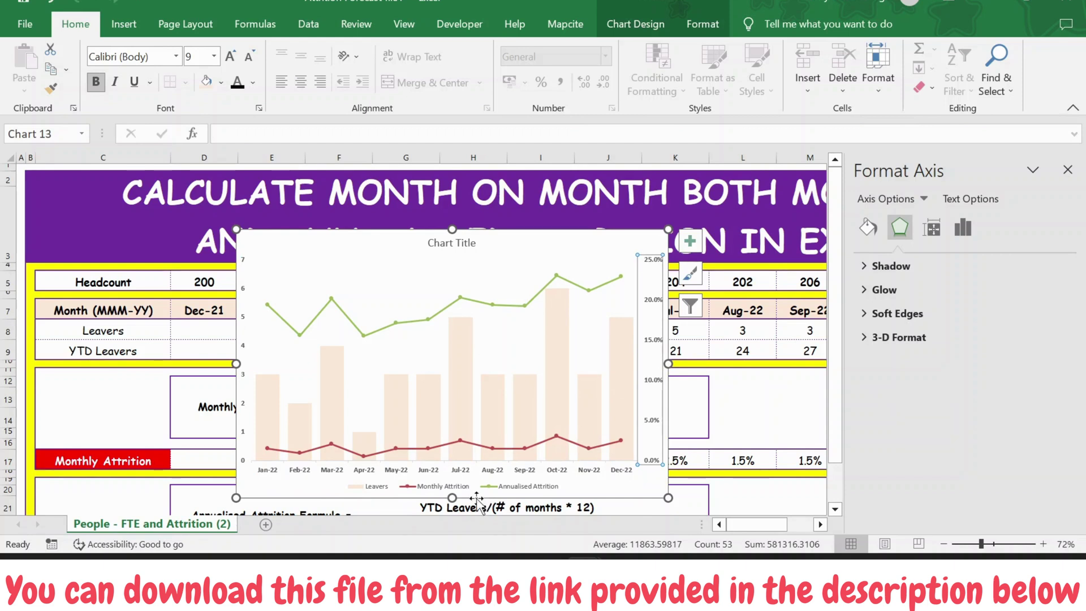
left_click(431, 489)
key("ctrl+b")
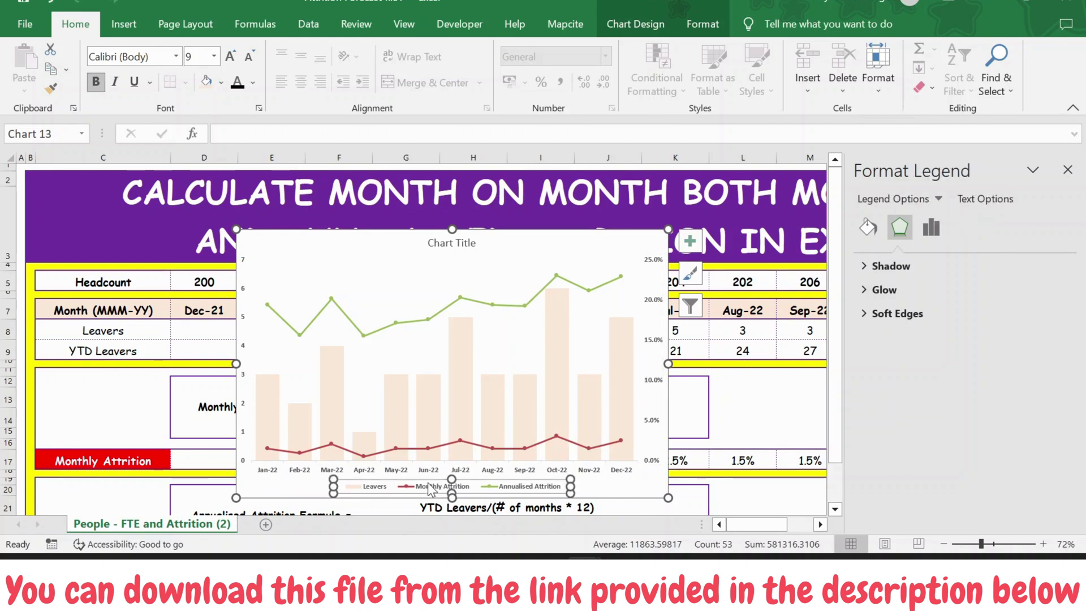
Add data labels to the Leavers columns and the Annualised Attrition line.
right_click(396, 402)
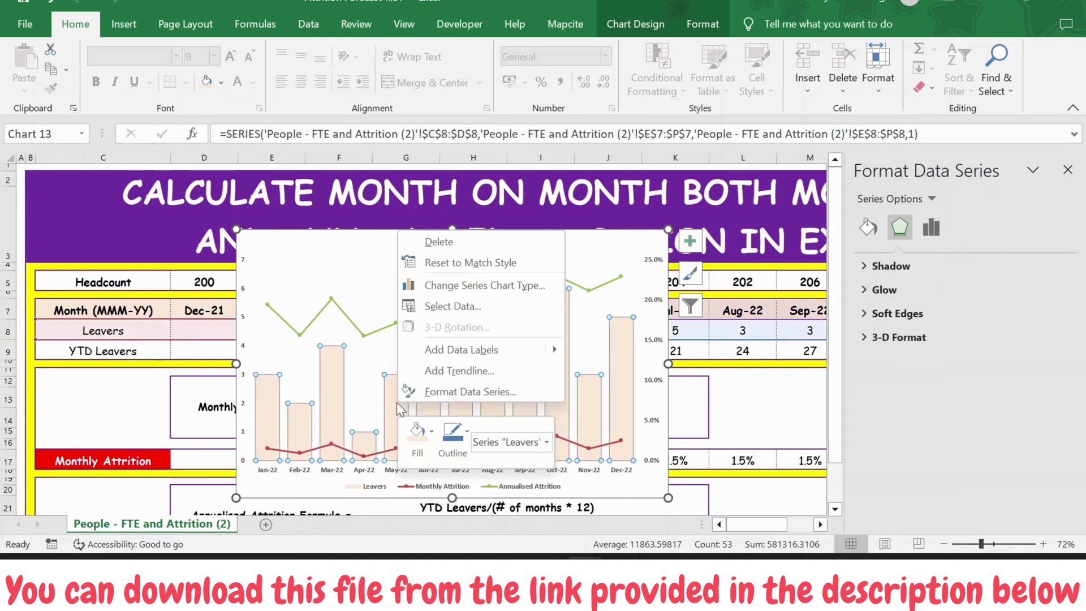
left_click(456, 350)
left_click(385, 327)
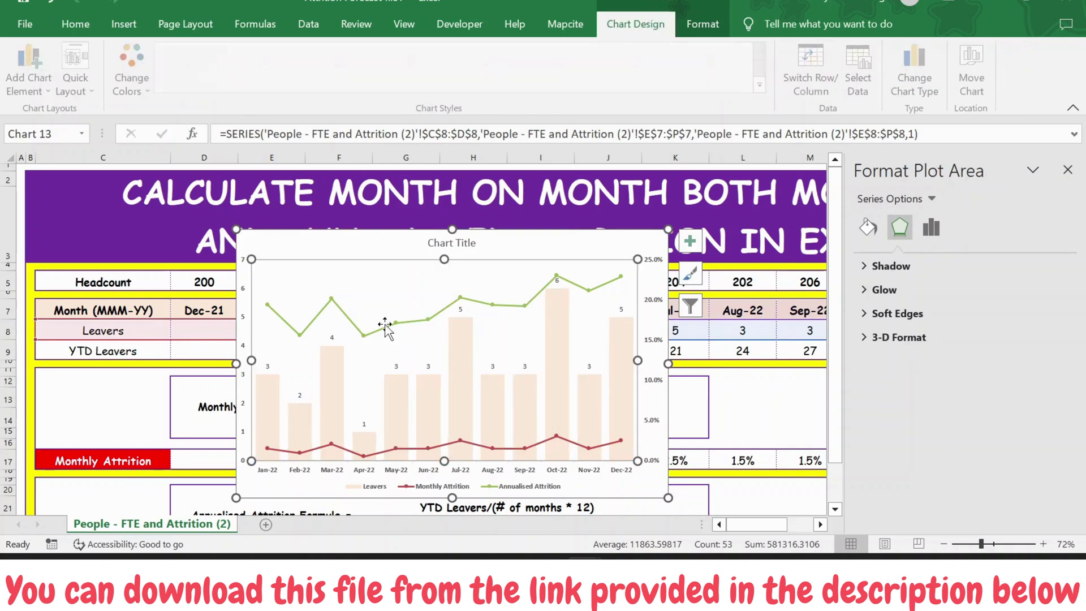
right_click(395, 322)
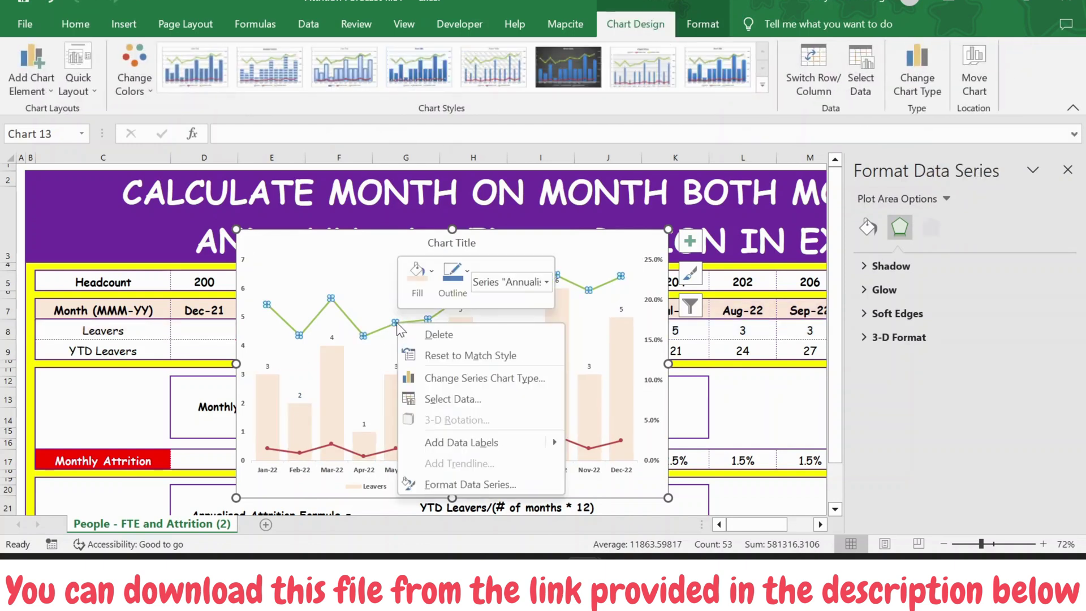
left_click(449, 437)
Add data labels to the Monthly Attrition line, then select the primary vertical axis.
left_click(388, 450)
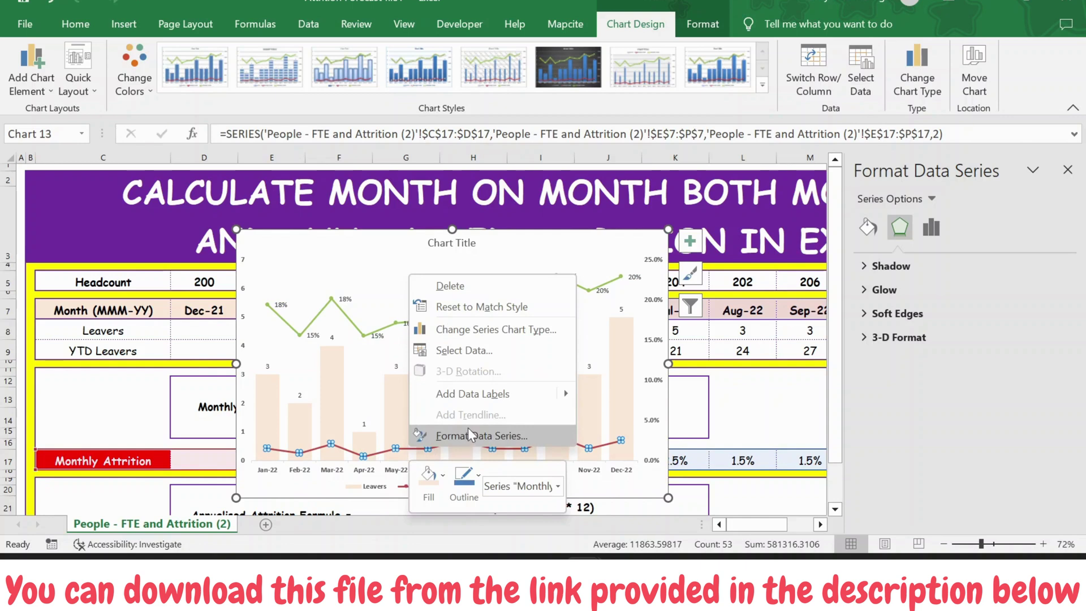
left_click(461, 393)
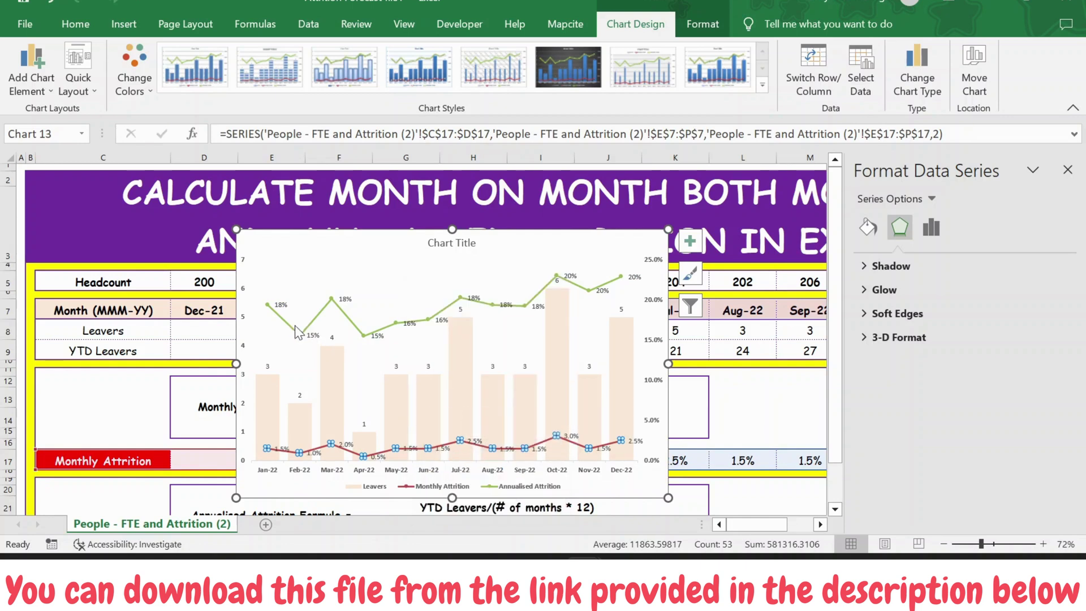
left_click(243, 314)
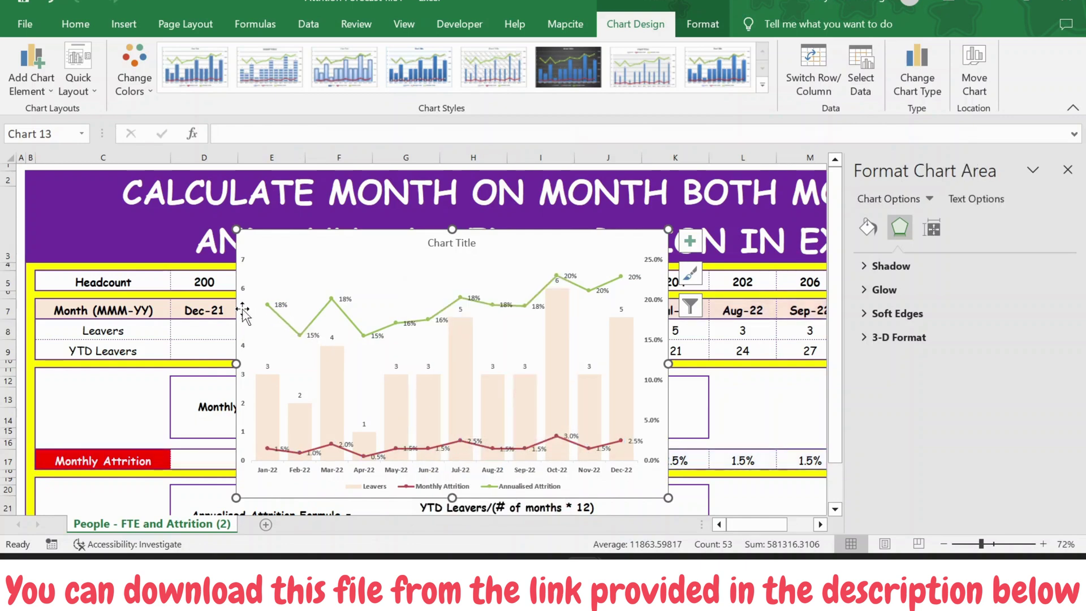
left_click(243, 300)
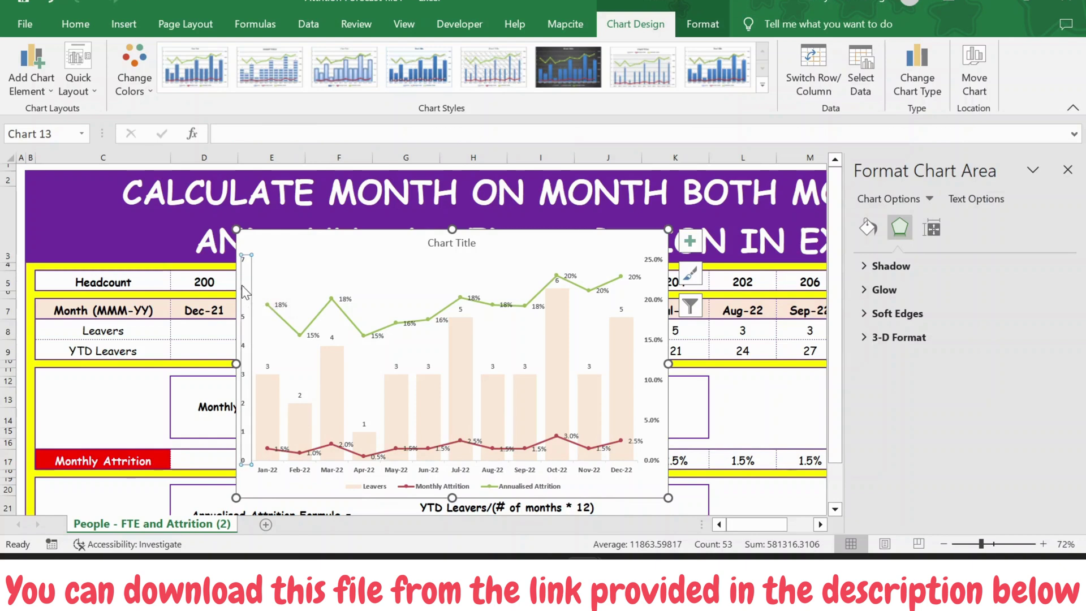
left_click(75, 24)
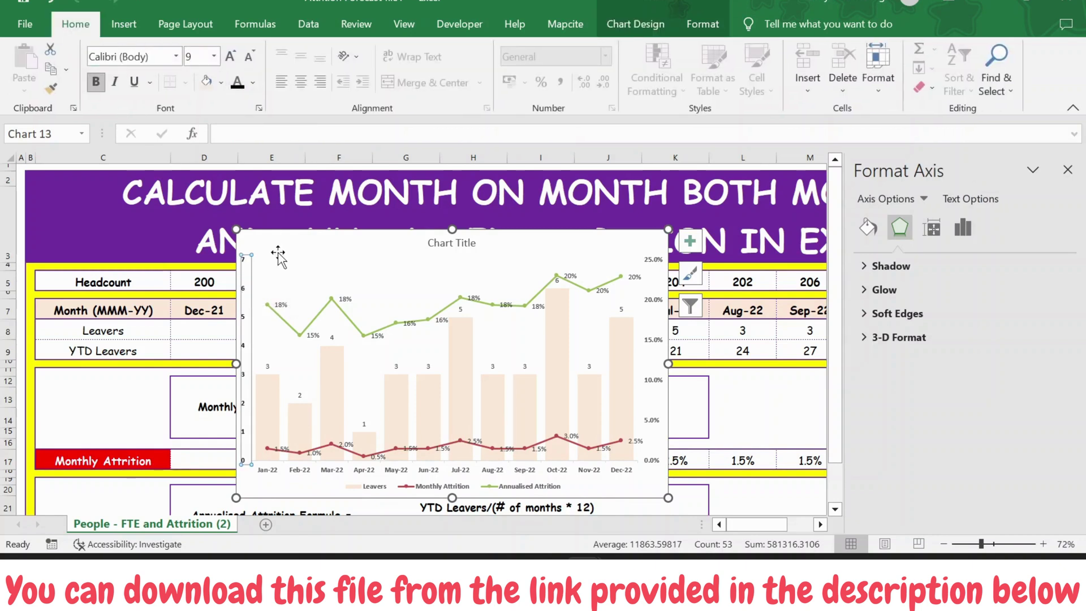
Bold the Annualised Attrition percentage labels and the Leavers bar-value labels on the chart.
left_click(282, 305)
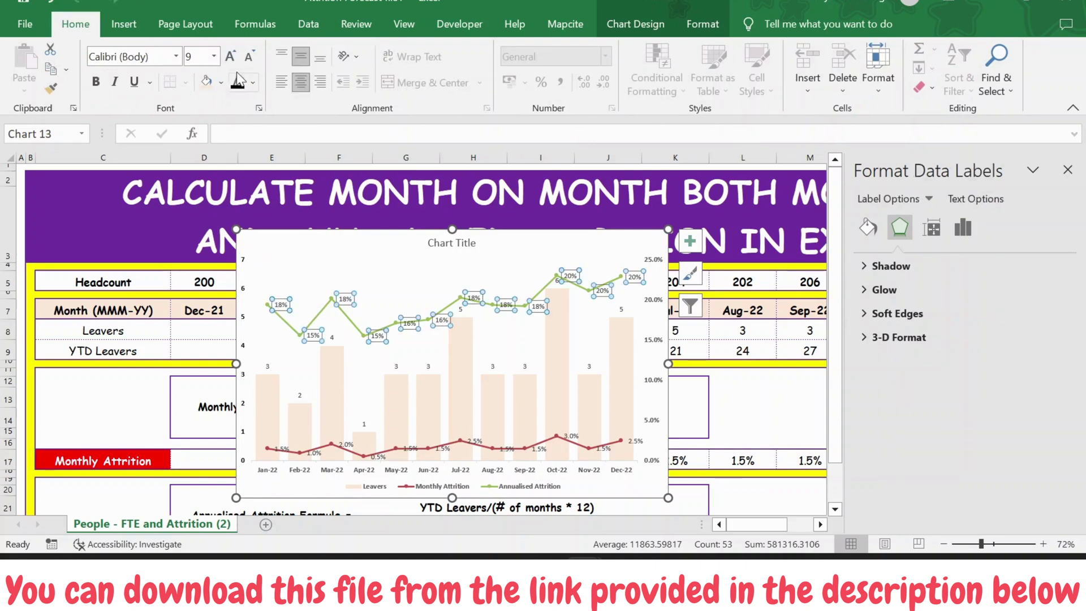
key("ctrl+b")
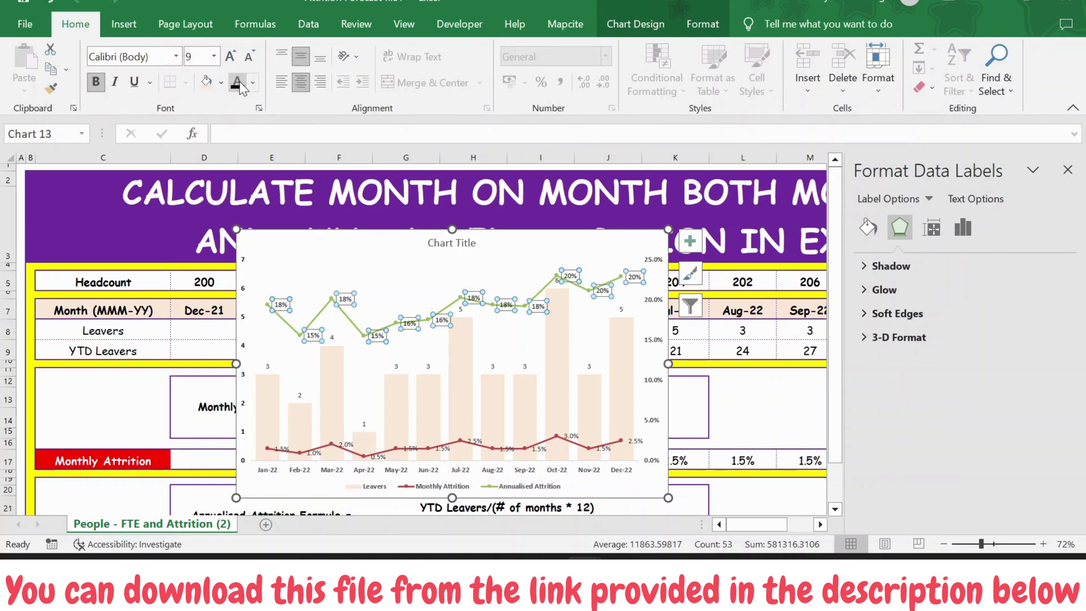
left_click(299, 394)
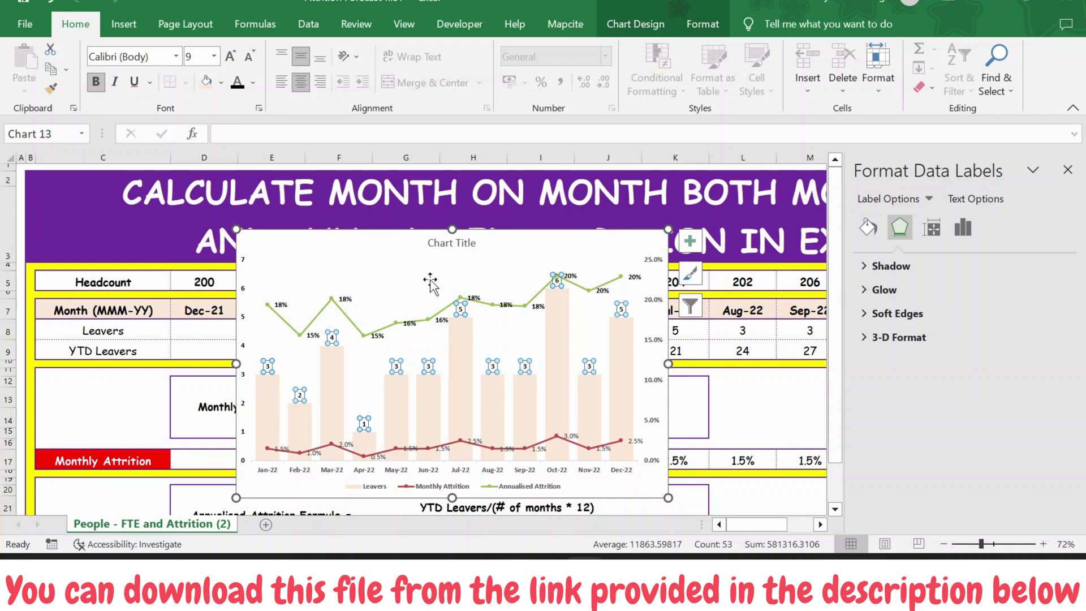
left_click(420, 256)
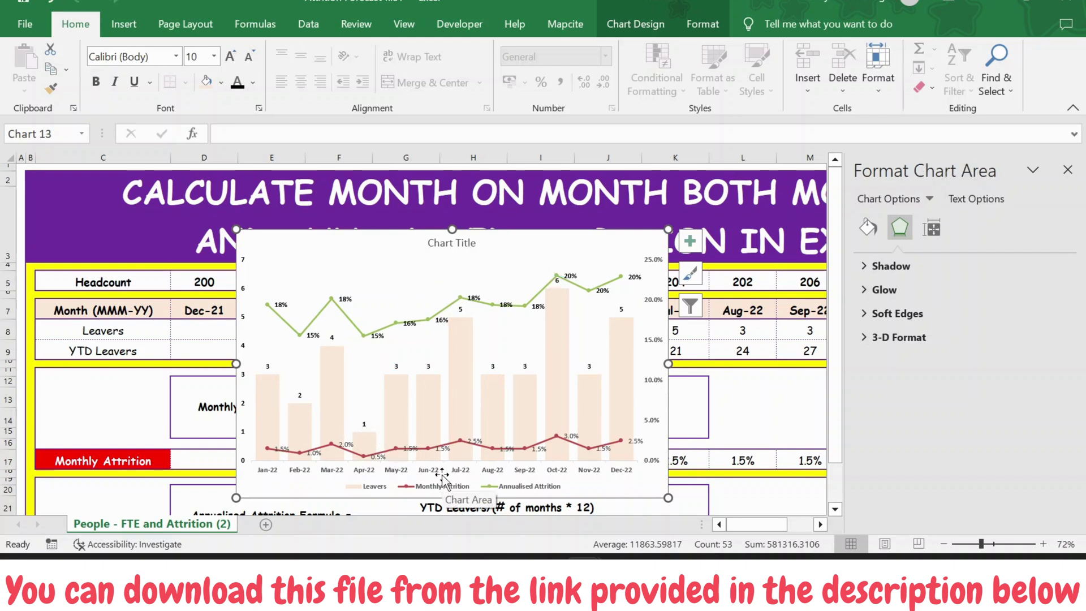
Replace the placeholder 'Chart Title' with 'Monthly and Annalized Attrition Chart'.
left_click(447, 245)
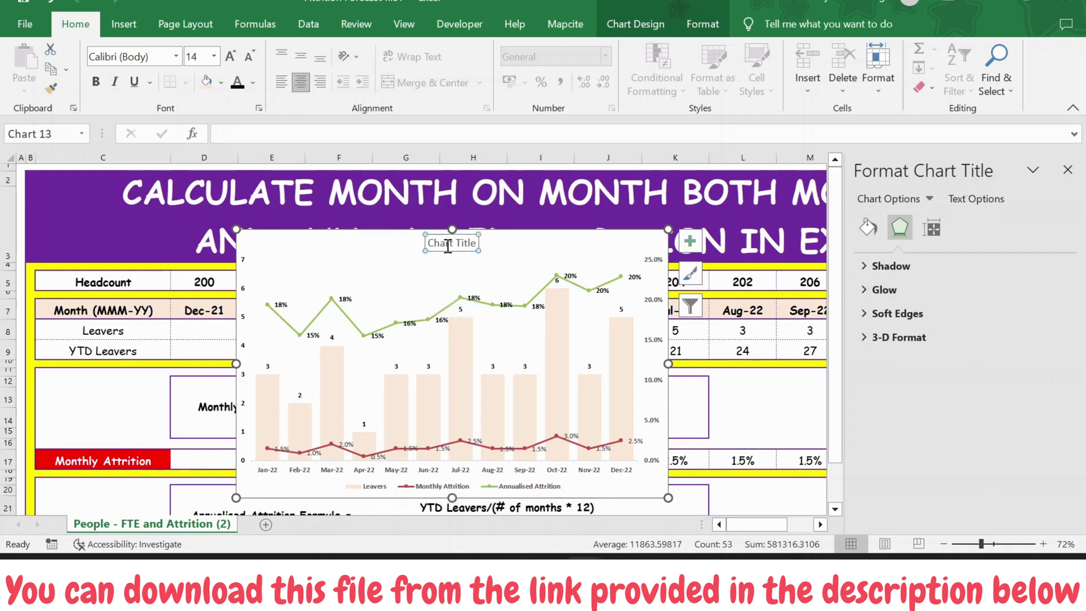
left_click(467, 245)
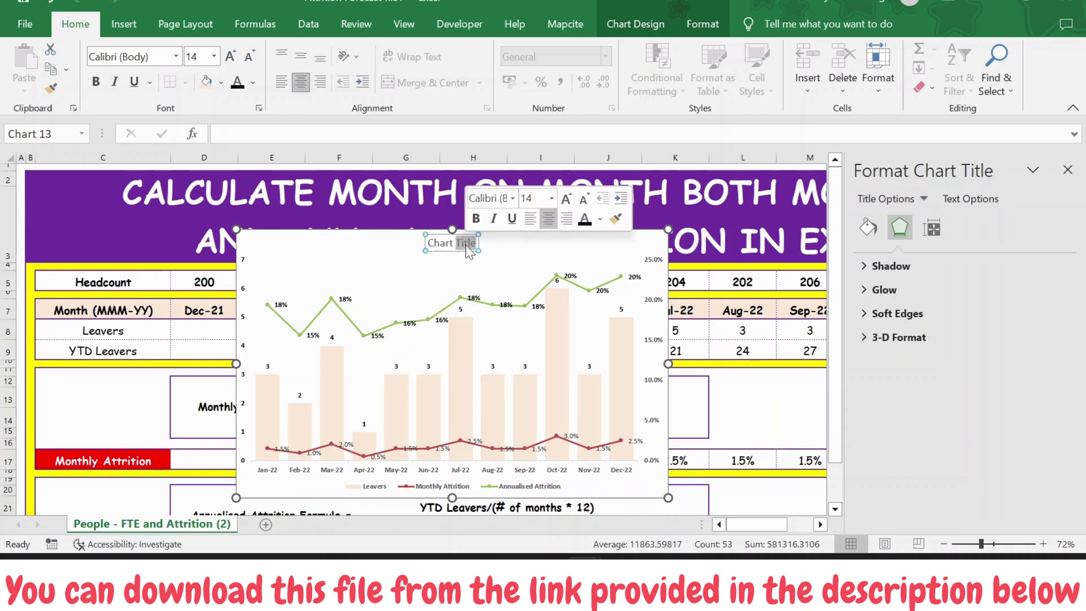
left_click(467, 245)
key("BackSpace")
key("BackSpace")
key("BackSpace")
key("BackSpace")
key("BackSpace")
key("BackSpace")
key("BackSpace")
key("BackSpace")
key("BackSpace")
key("BackSpace")
key("BackSpace")
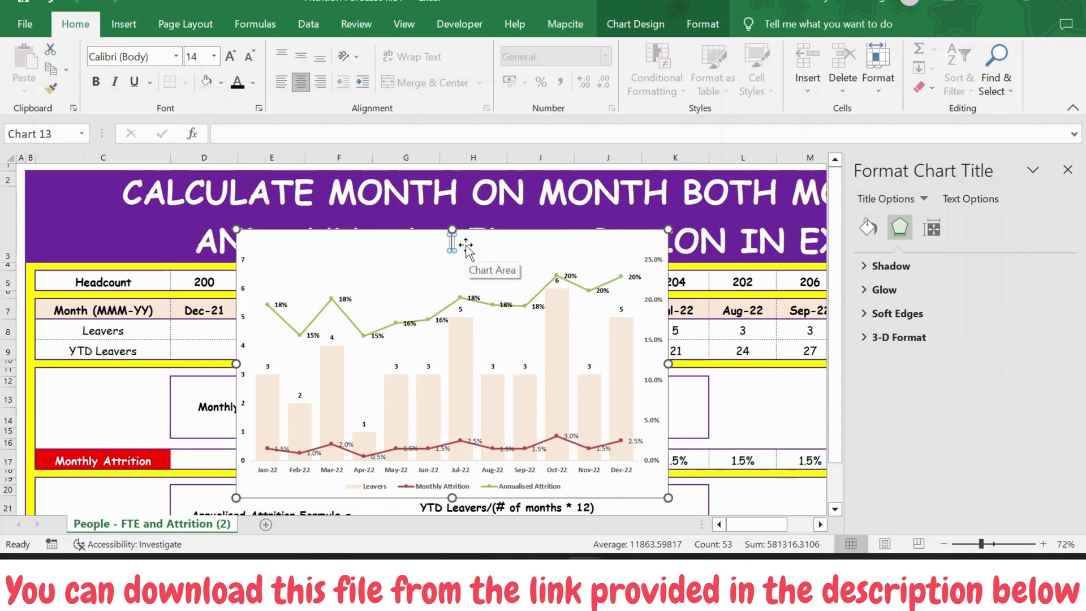
type("Month")
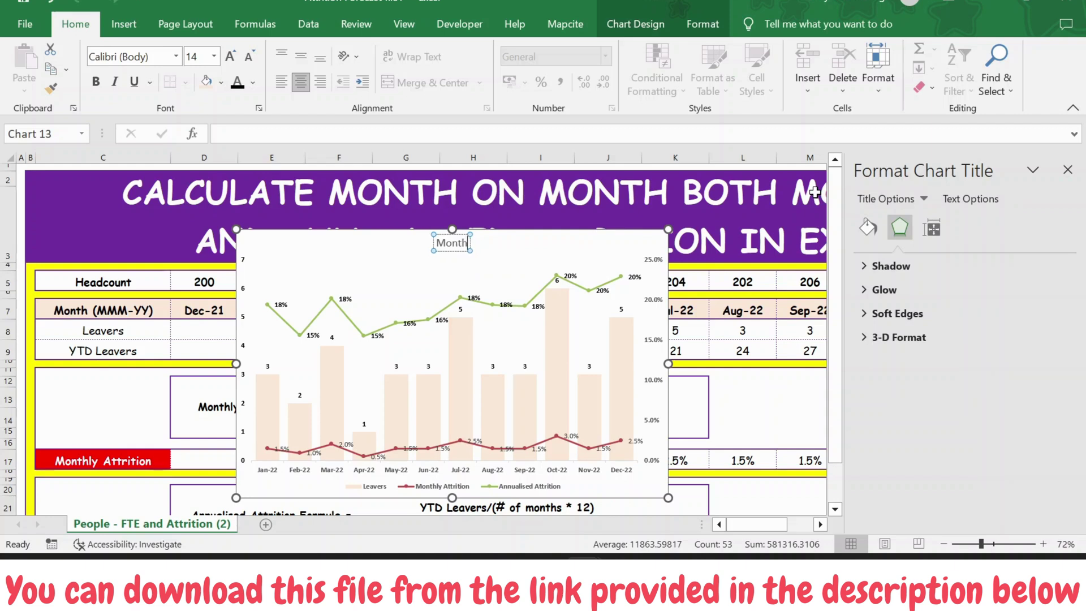
type("ly and Anna")
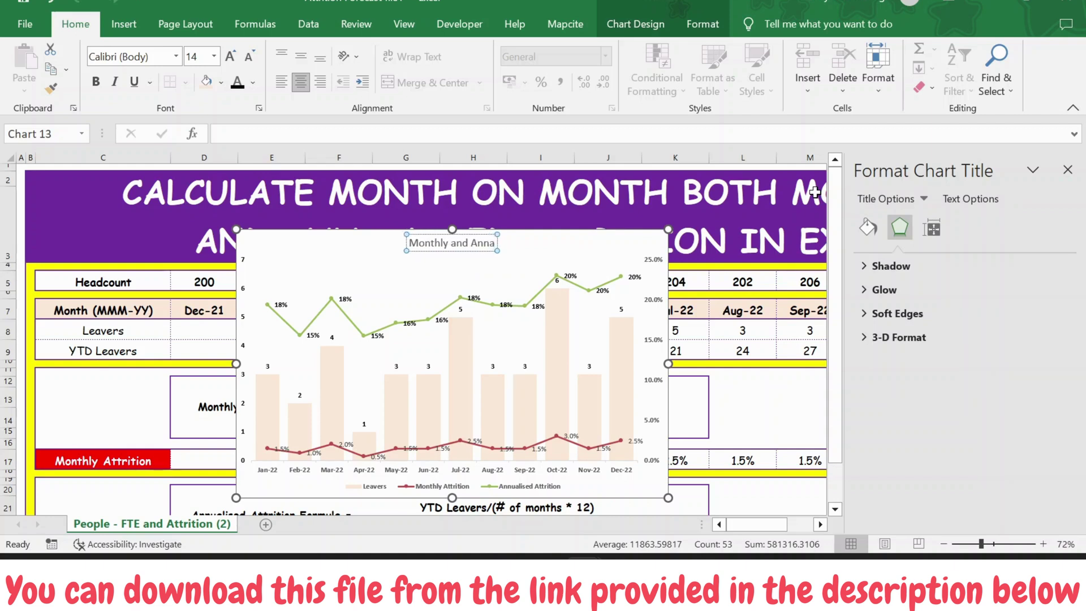
type("lized C")
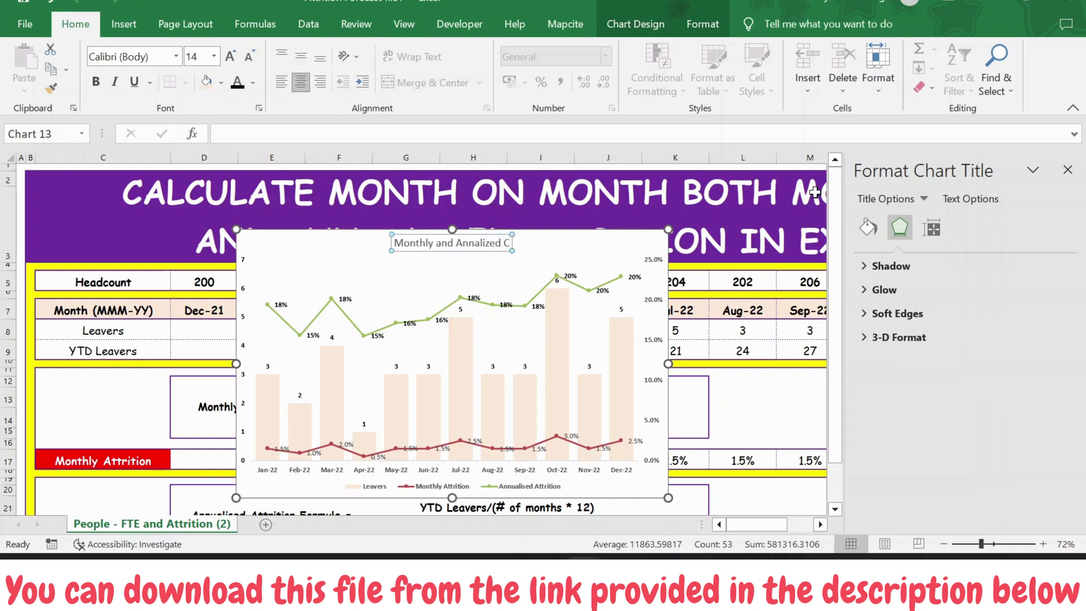
type("har")
key("BackSpace")
key("BackSpace")
key("BackSpace")
key("BackSpace")
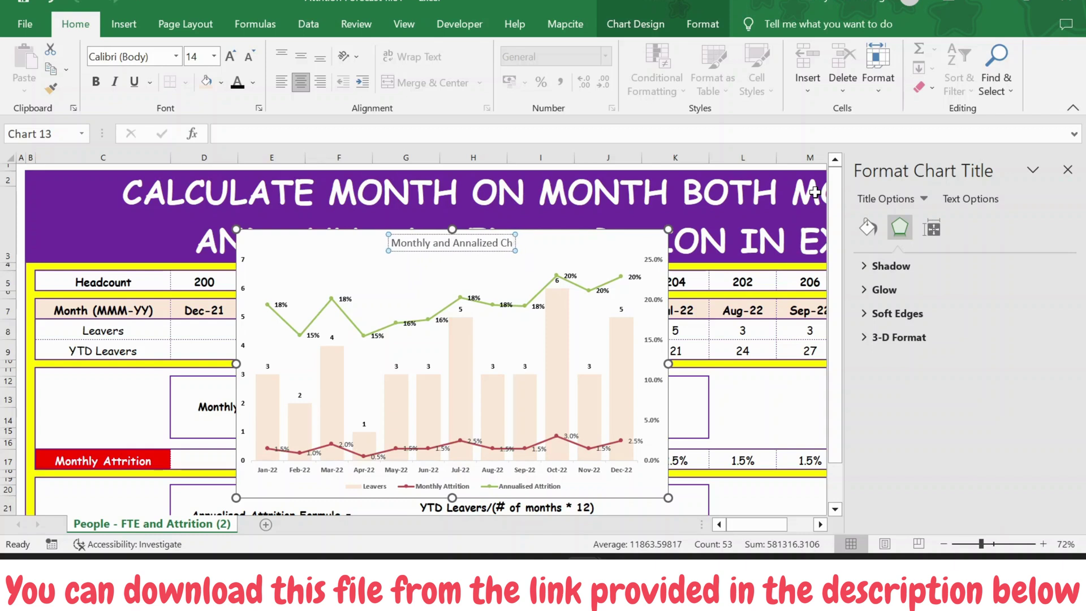
type("Attrition CHa")
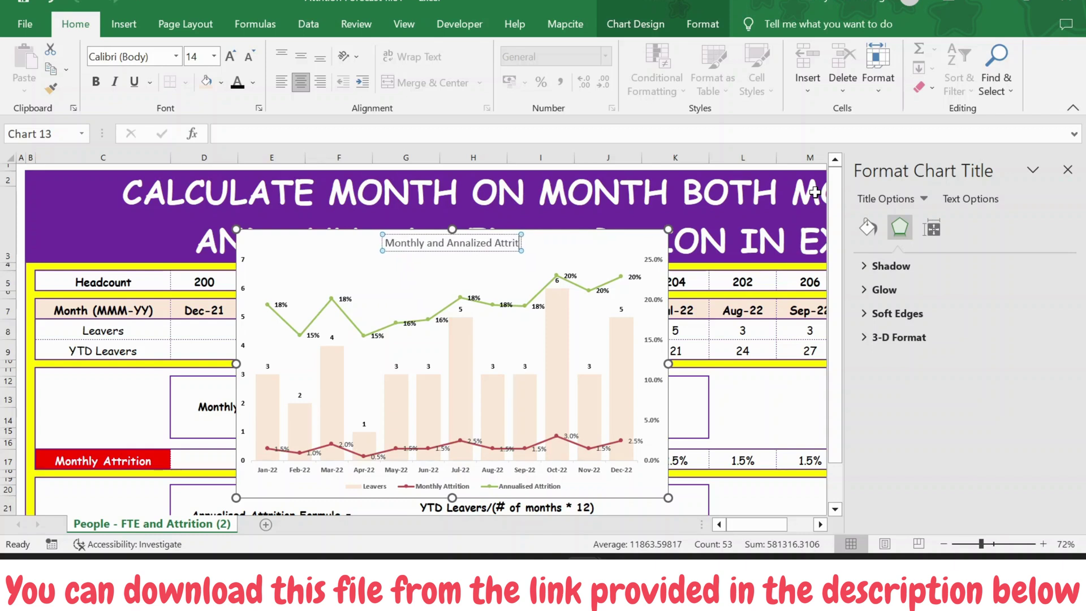
key("BackSpace")
key("BackSpace")
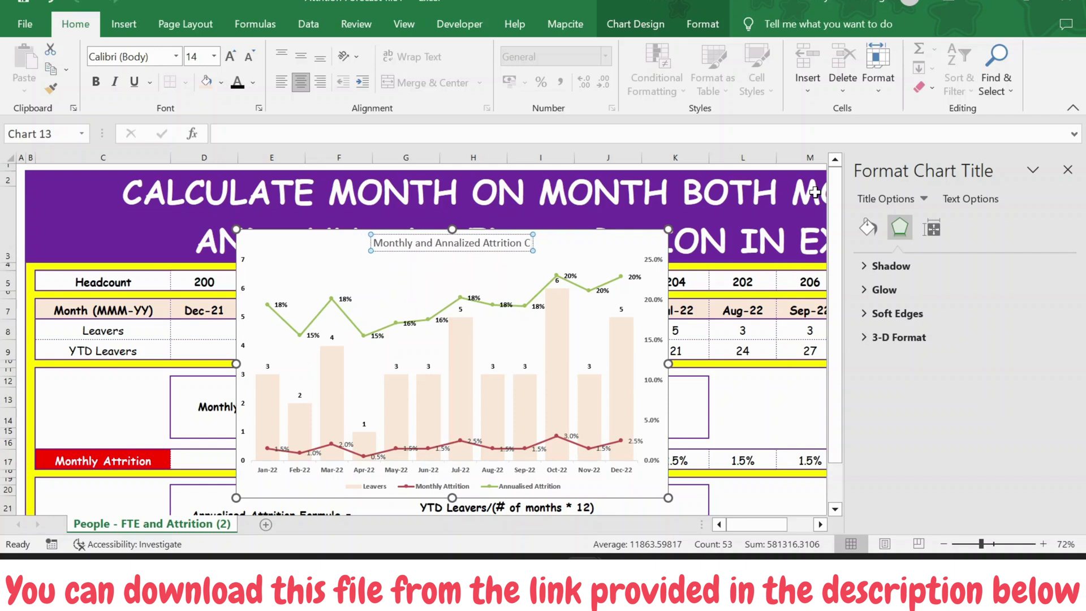
type("hart")
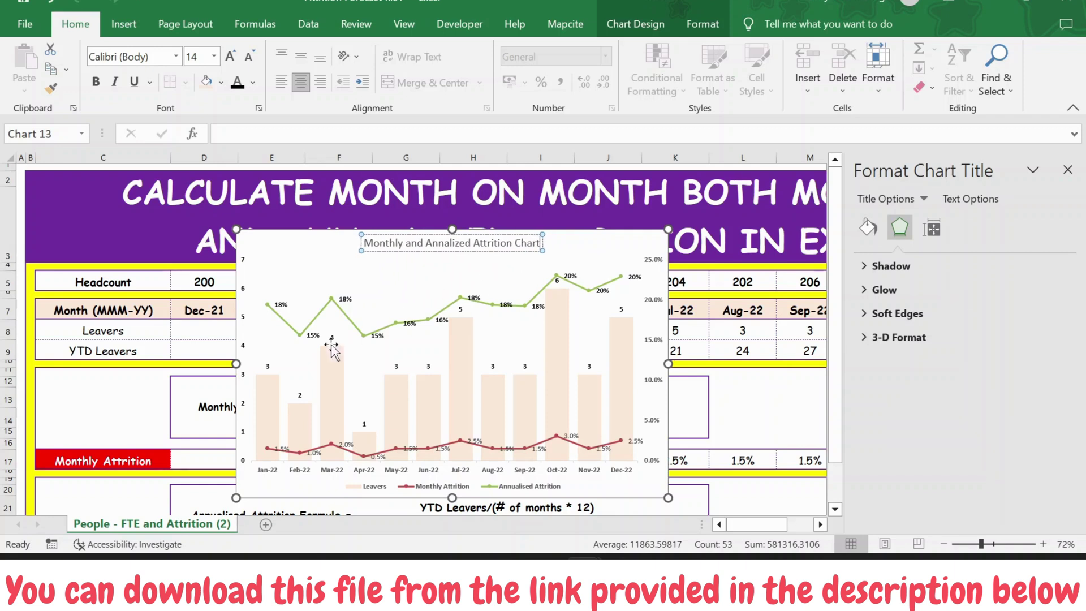
left_click(156, 330)
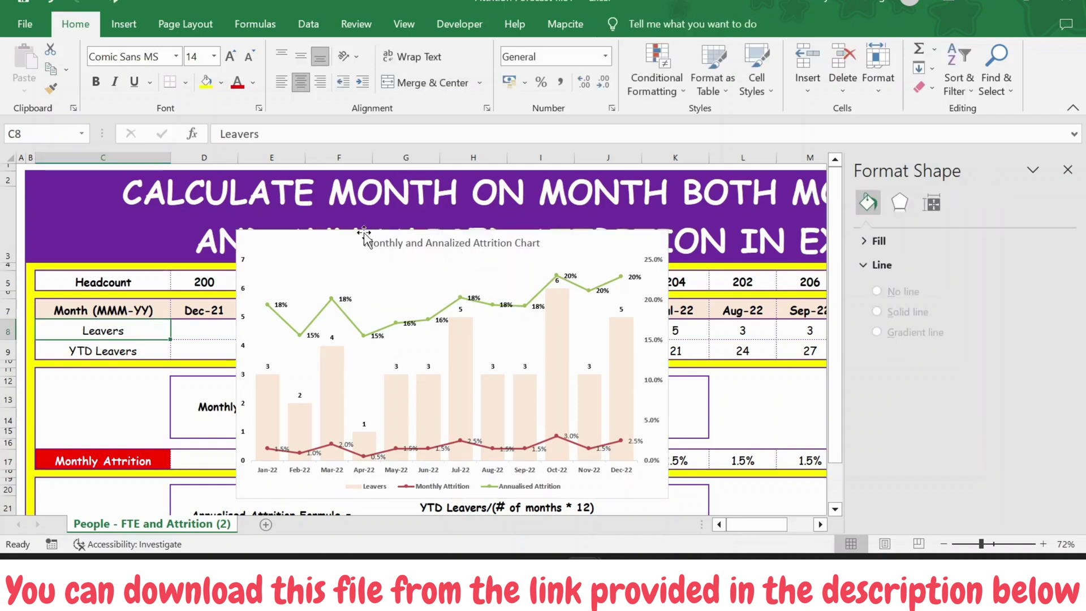
Make the new chart title bold.
left_click(402, 241)
key("ctrl+b")
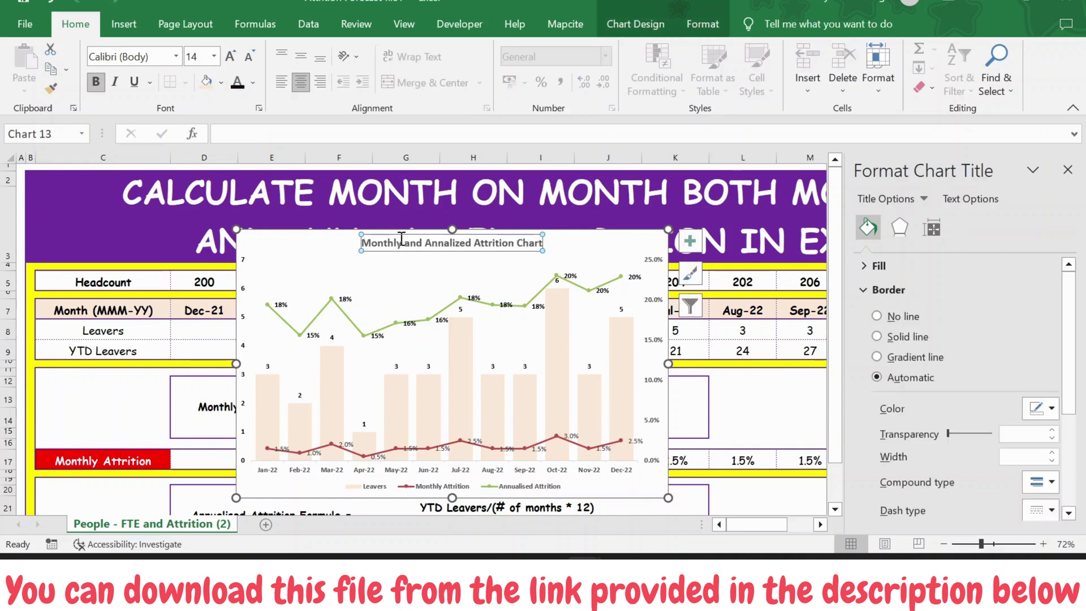
left_click(315, 250)
Relocate the attrition chart onto a new chart sheet, Chart6, via Move Chart.
right_click(314, 250)
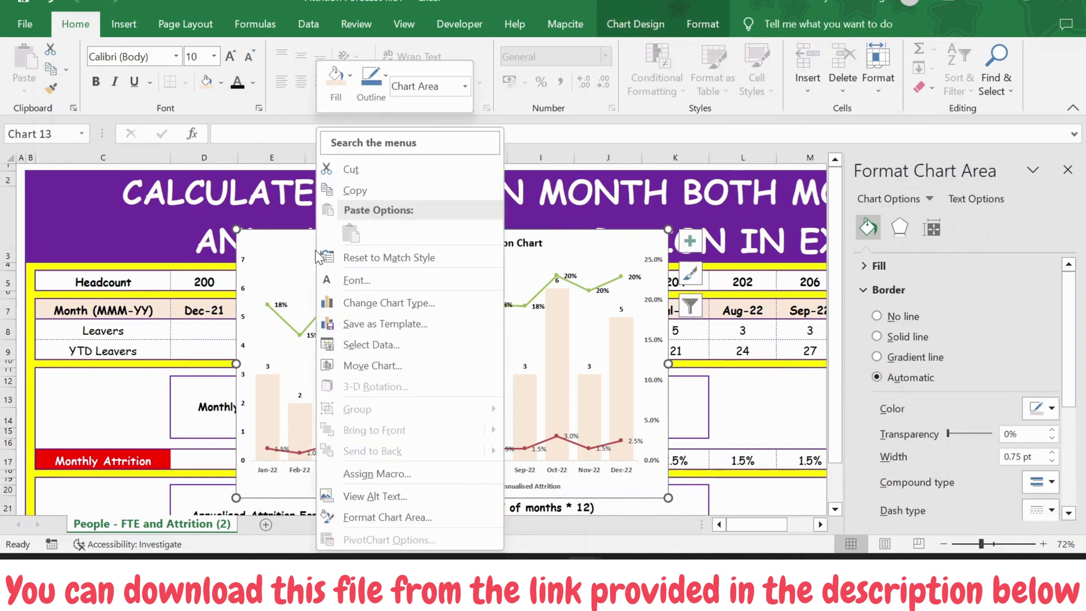
left_click(385, 367)
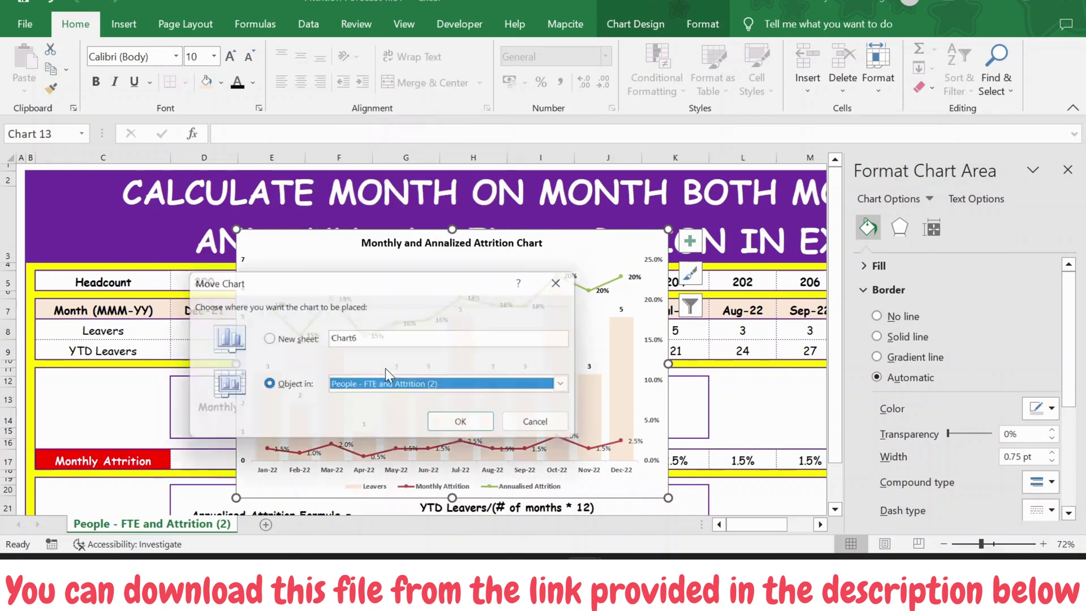
left_click(267, 339)
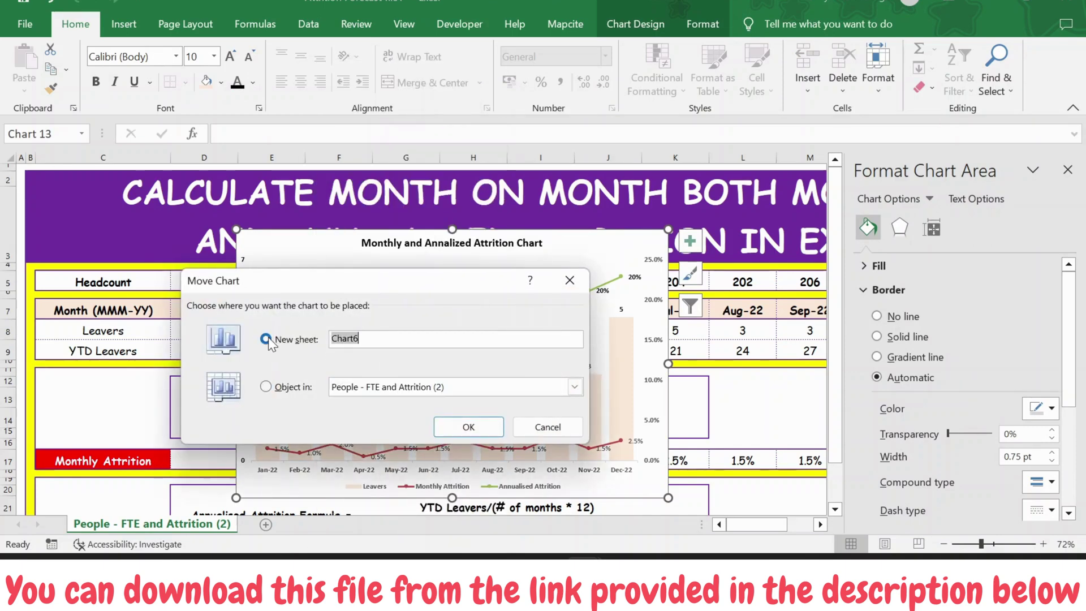
left_click(478, 426)
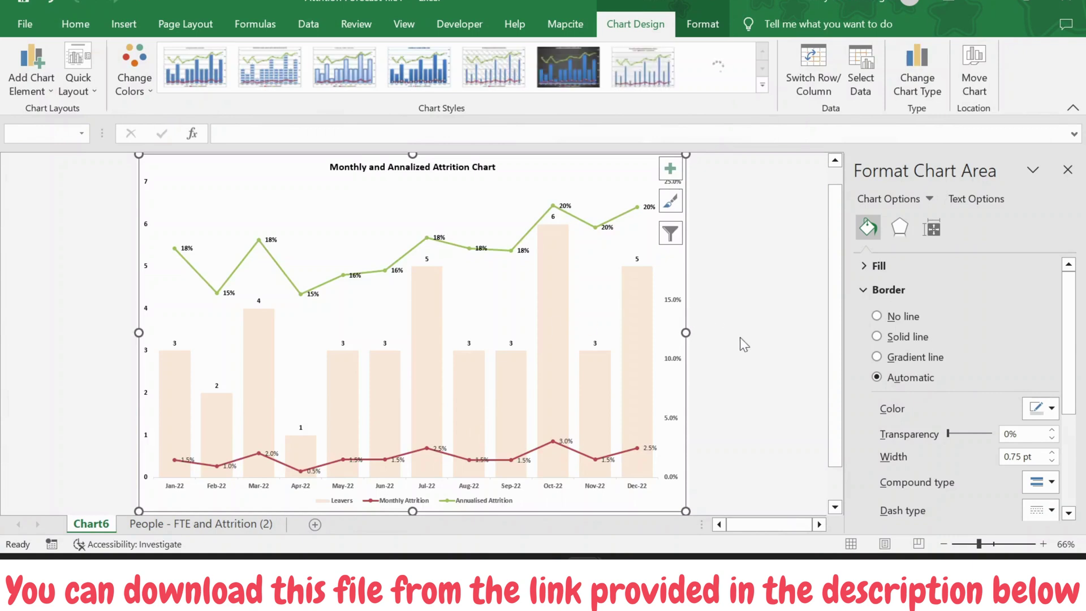
left_click(741, 338)
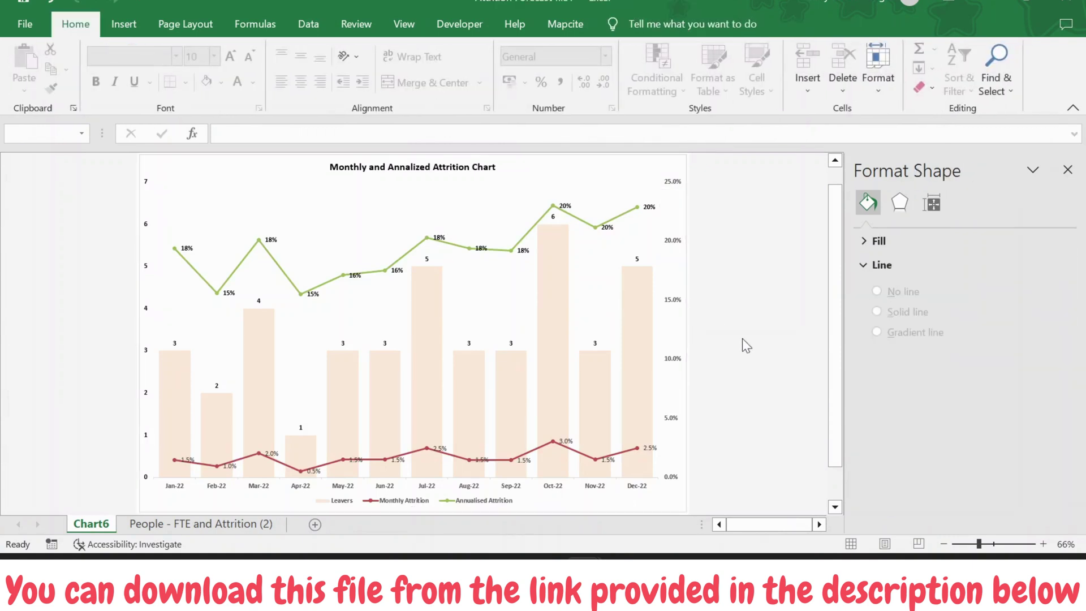